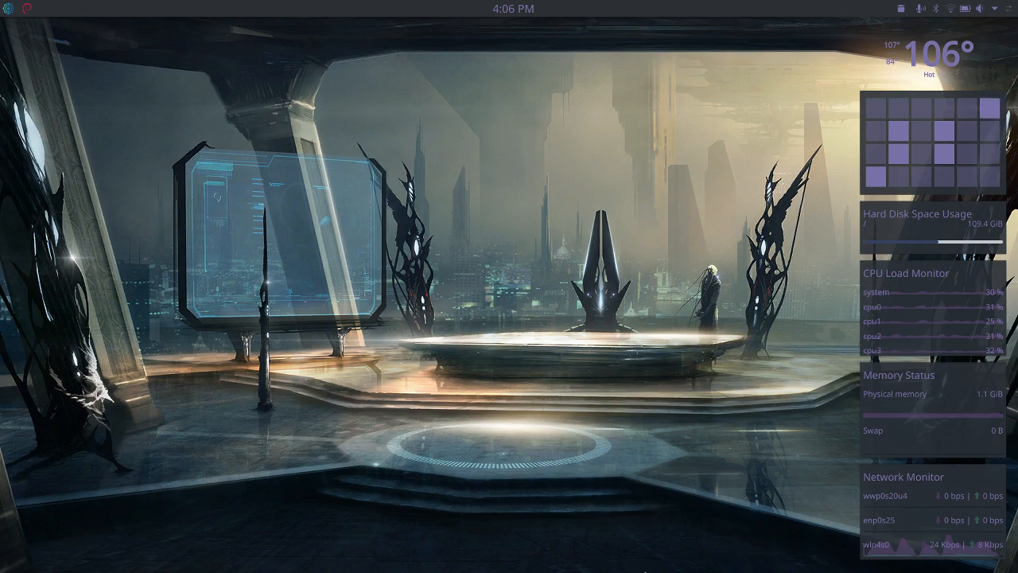
mouse_move(645, 571)
click(683, 550)
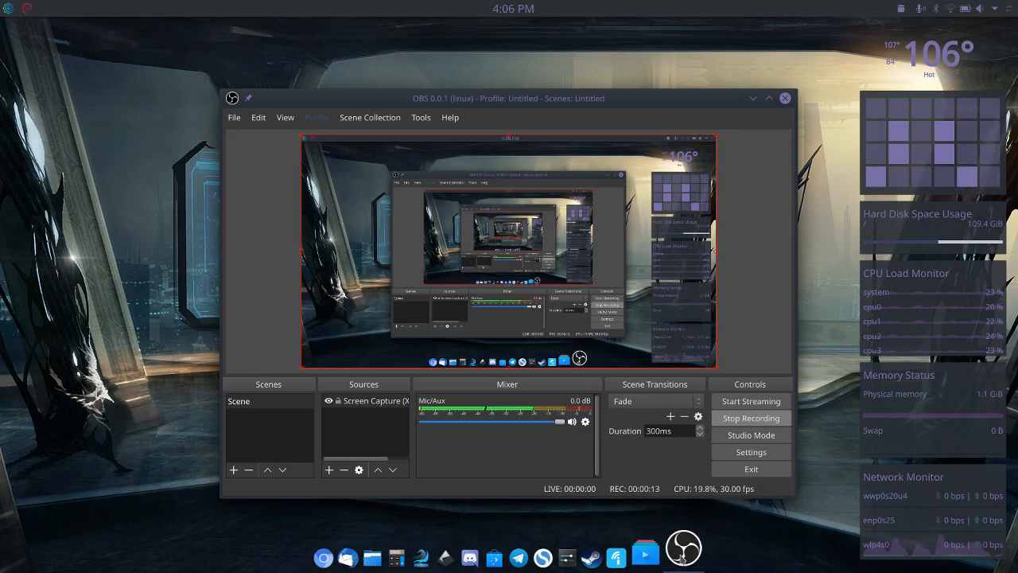
click(681, 553)
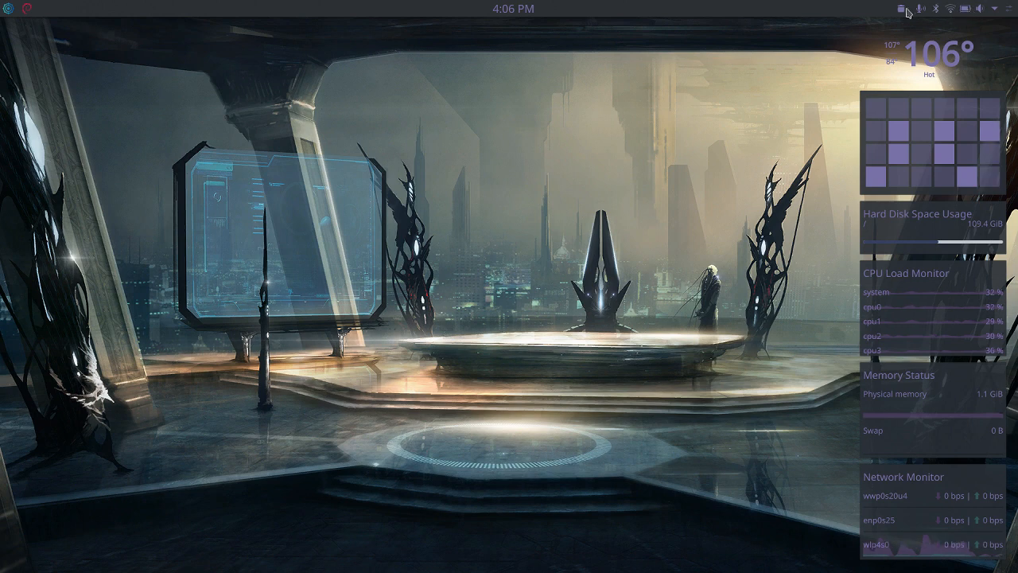
right_click(455, 129)
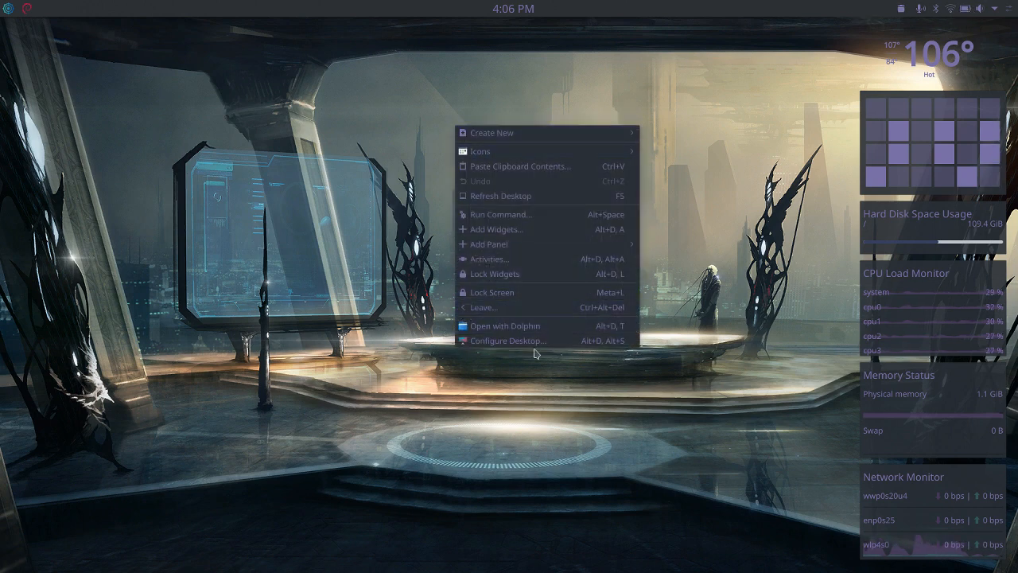
click(734, 150)
- Open the system tray settings and check the visibility options of the tray entries
right_click(994, 10)
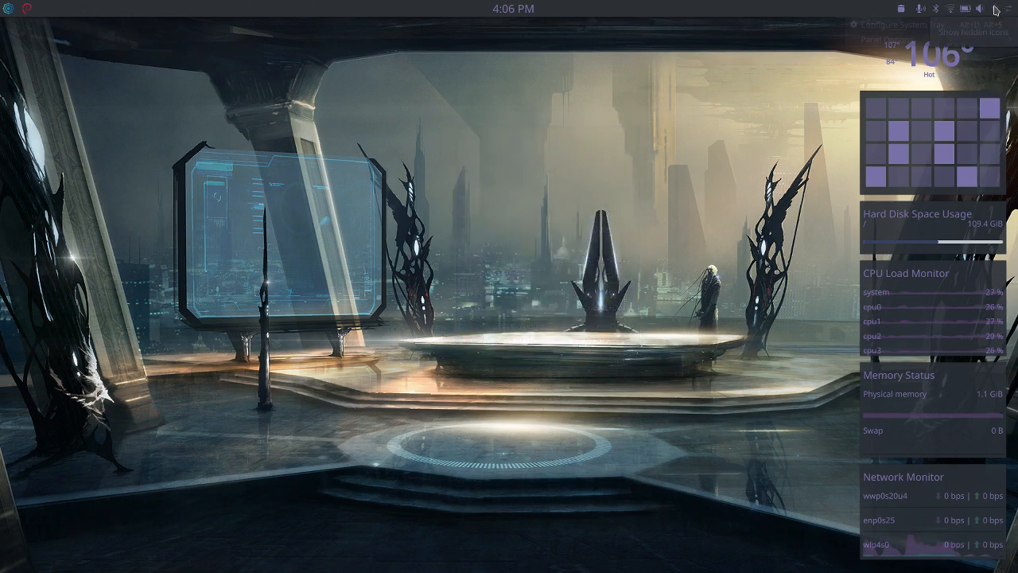
click(894, 31)
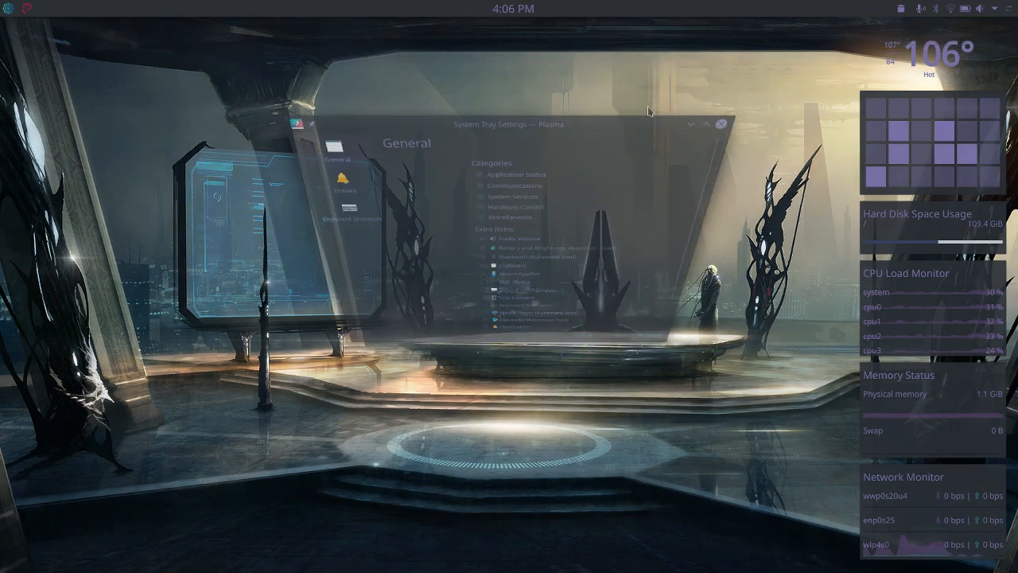
click(350, 209)
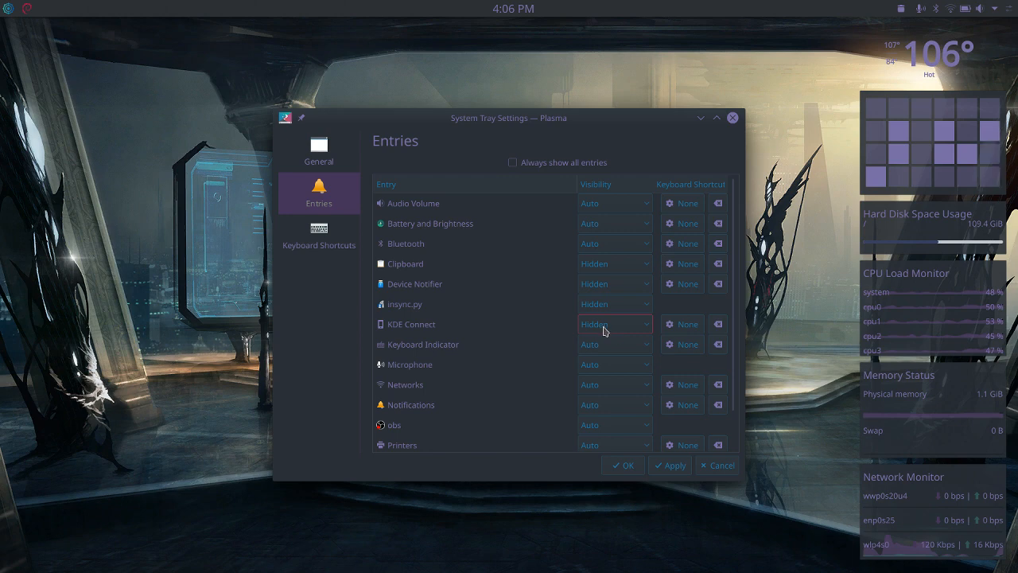
click(624, 466)
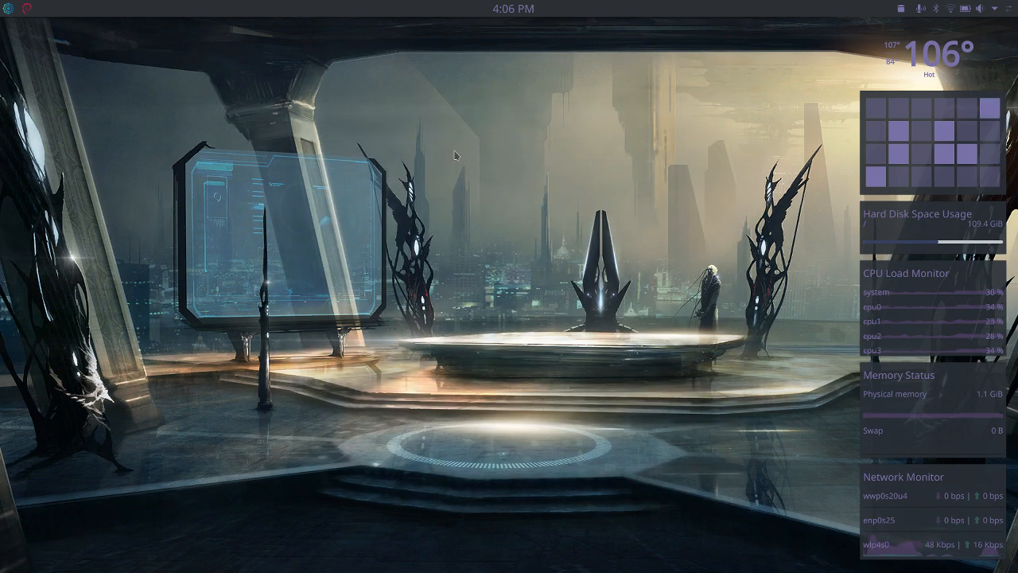
- Launch the Variety wallpaper changer
key(super)
text(variety)
key(Return)
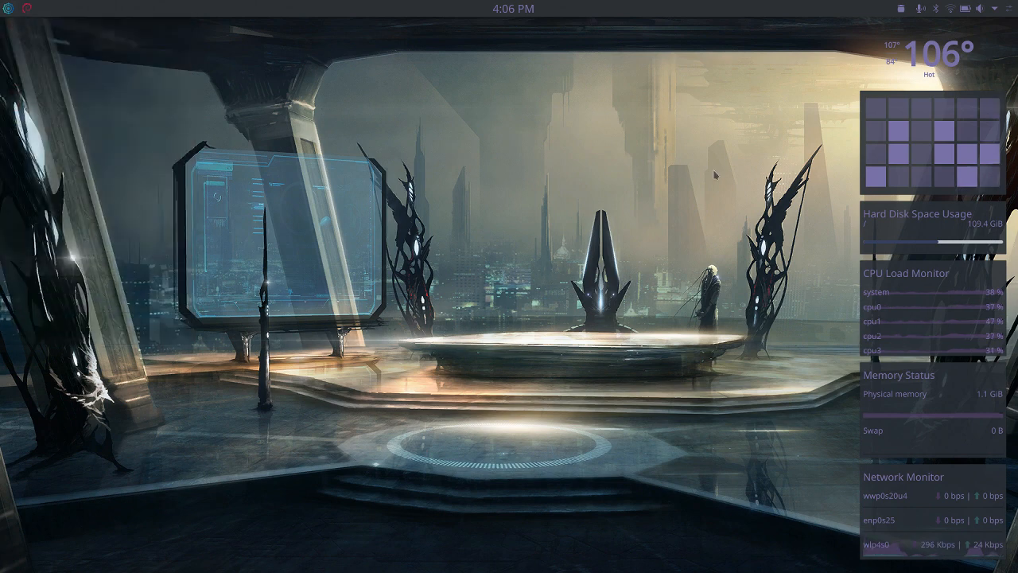
right_click(695, 117)
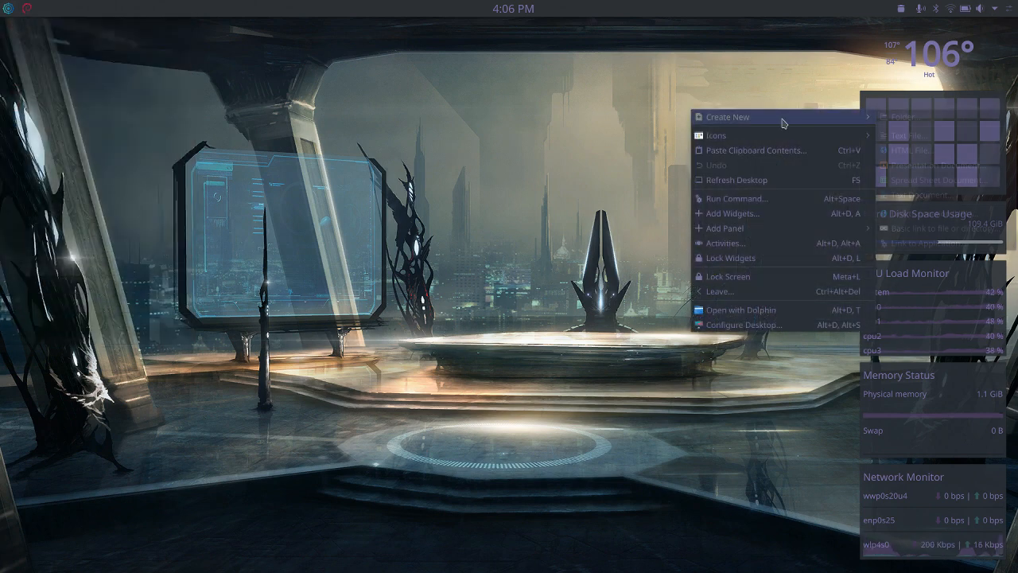
- Advance to the next Variety wallpaper five times, ending on the fox sitting on a rock in the forest
click(996, 11)
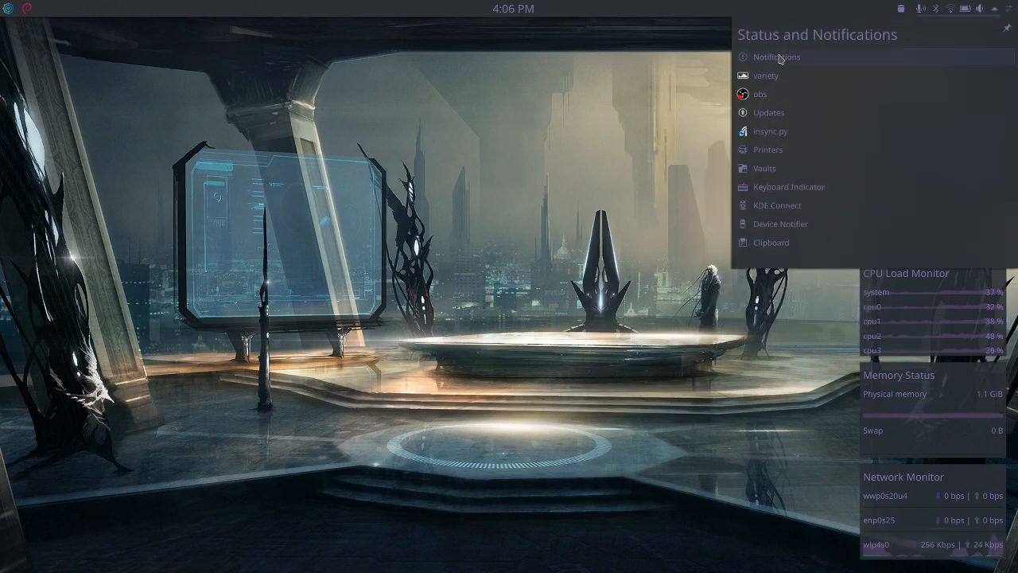
click(755, 77)
click(761, 88)
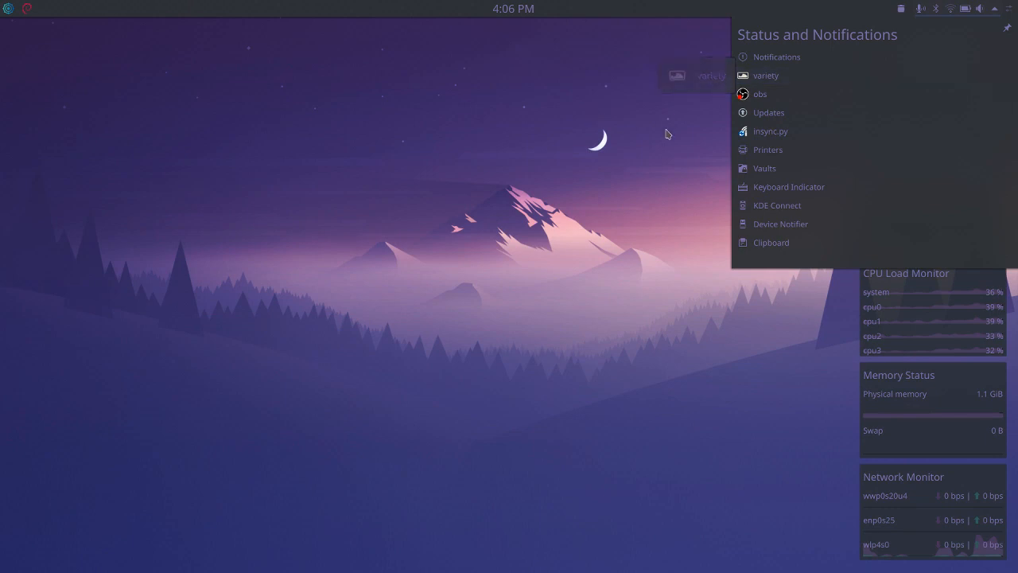
click(757, 78)
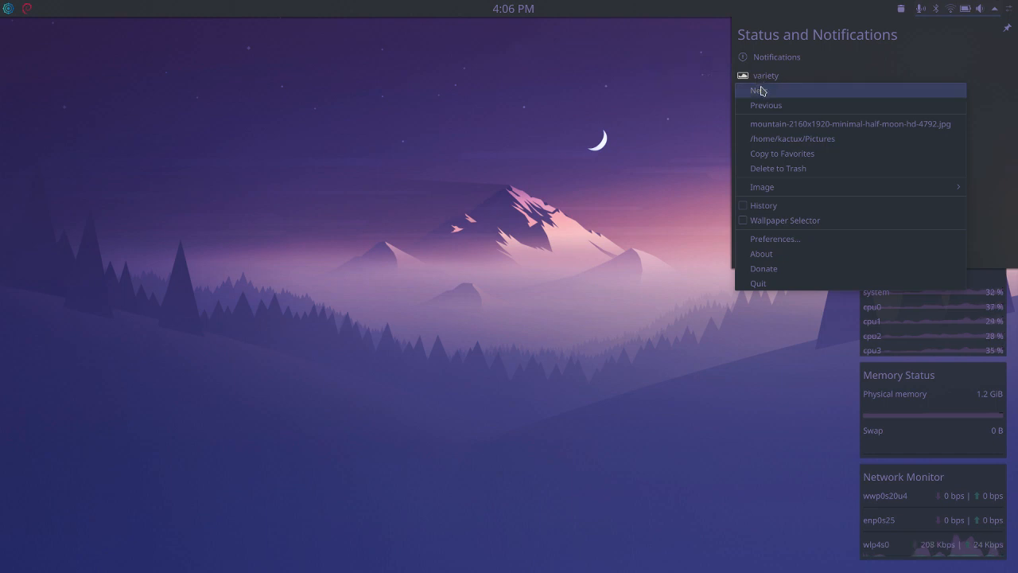
click(761, 91)
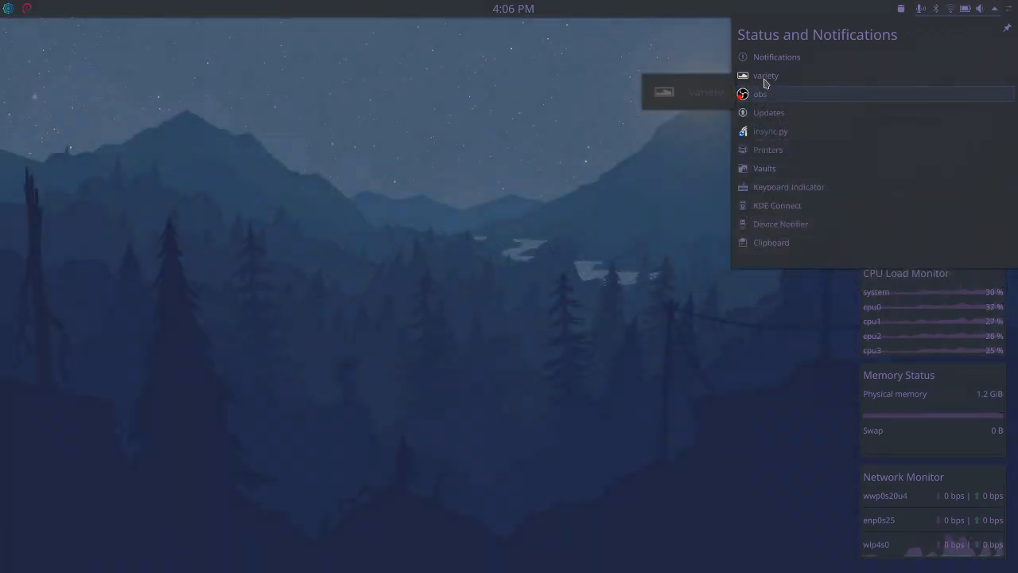
click(765, 80)
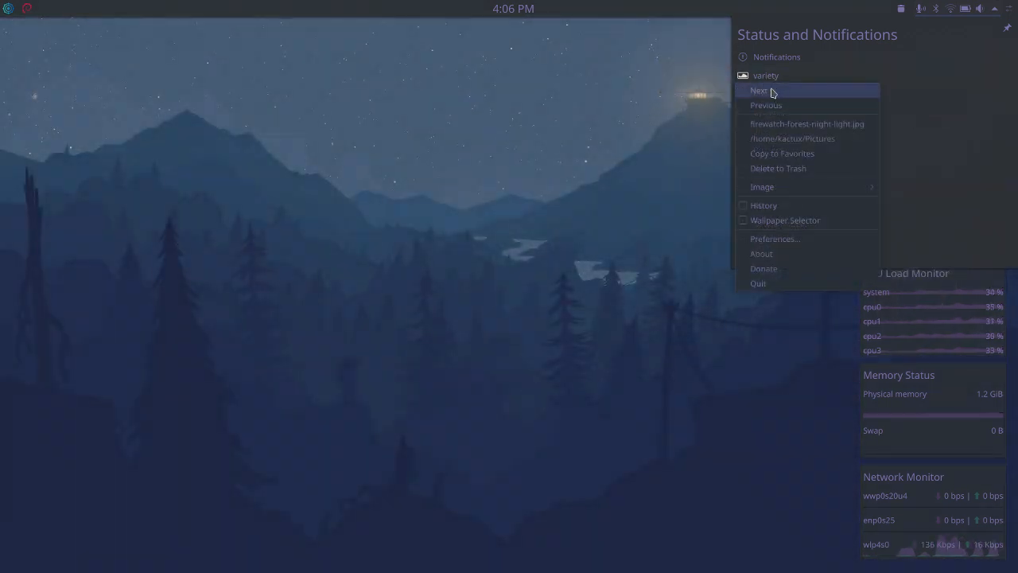
click(771, 91)
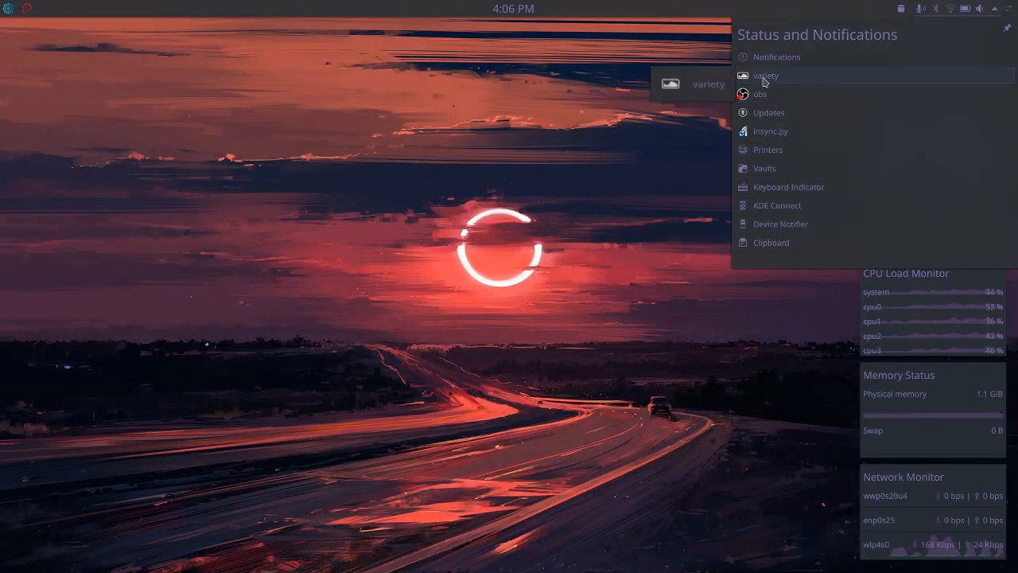
click(770, 92)
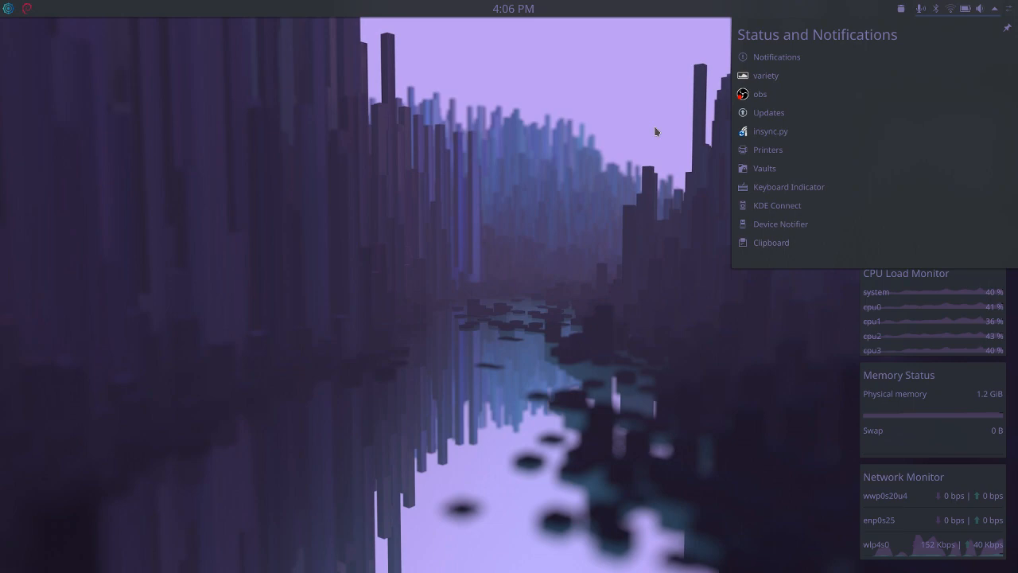
click(752, 77)
click(761, 91)
click(578, 121)
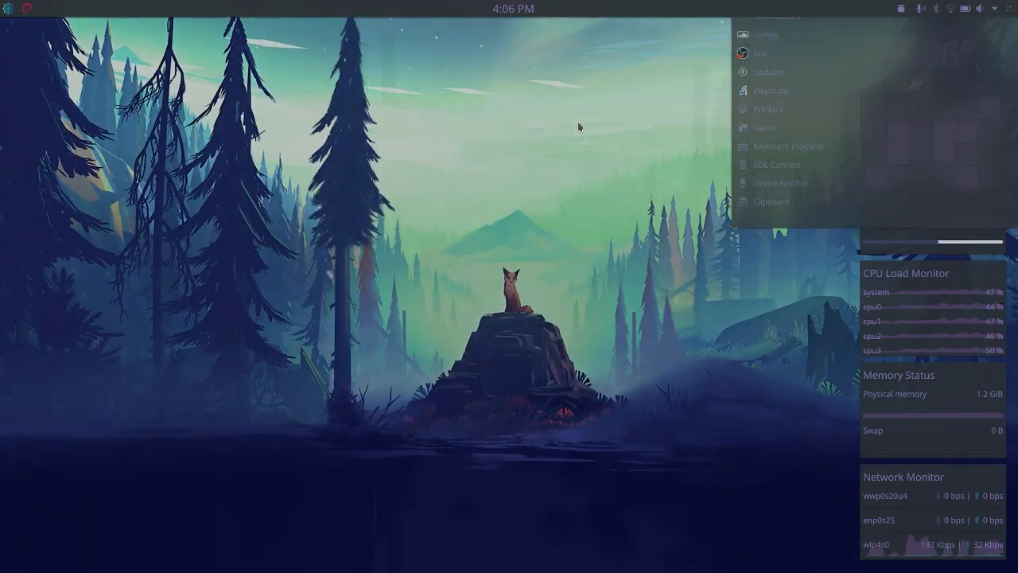
- Open the desktop wallpaper settings and browse the downloadable wallpaper plugins, including the video wallpaper ones
right_click(541, 83)
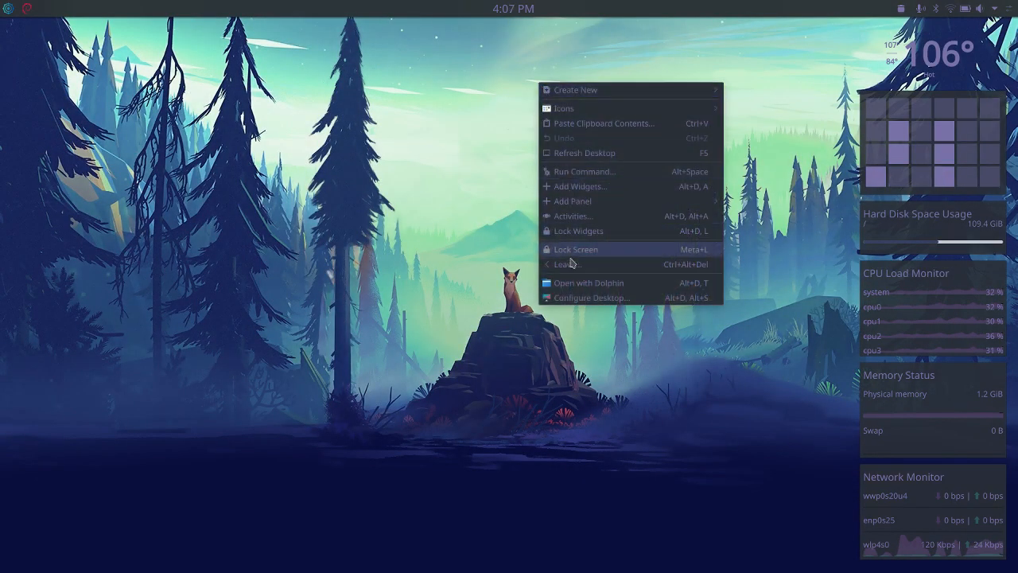
click(593, 294)
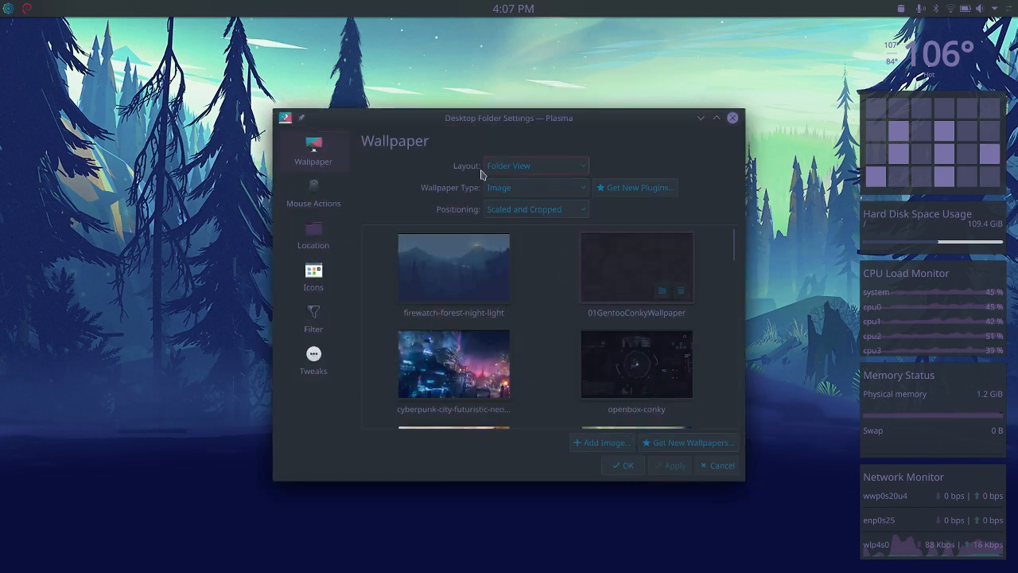
click(628, 188)
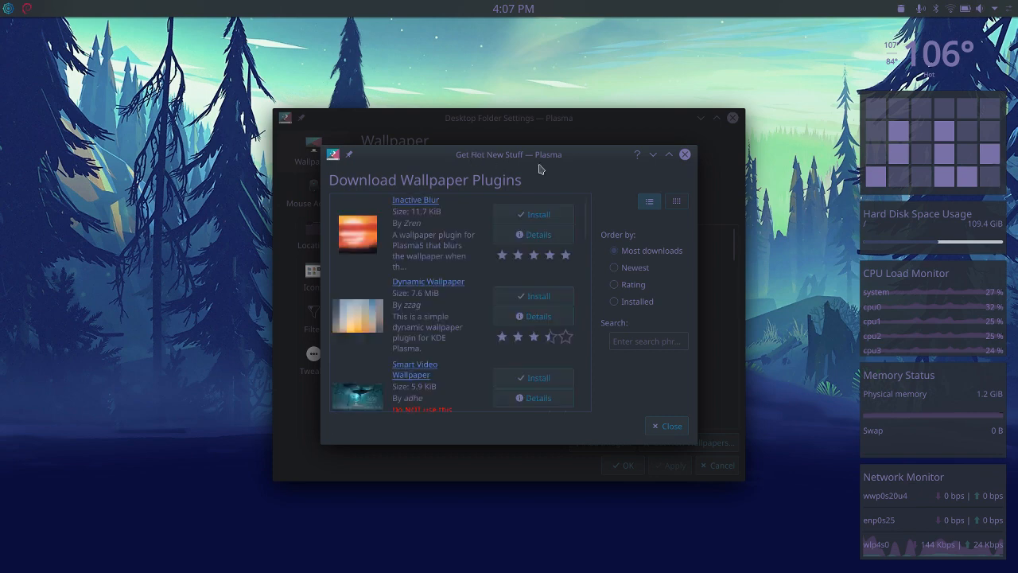
drag(589, 157, 590, 229)
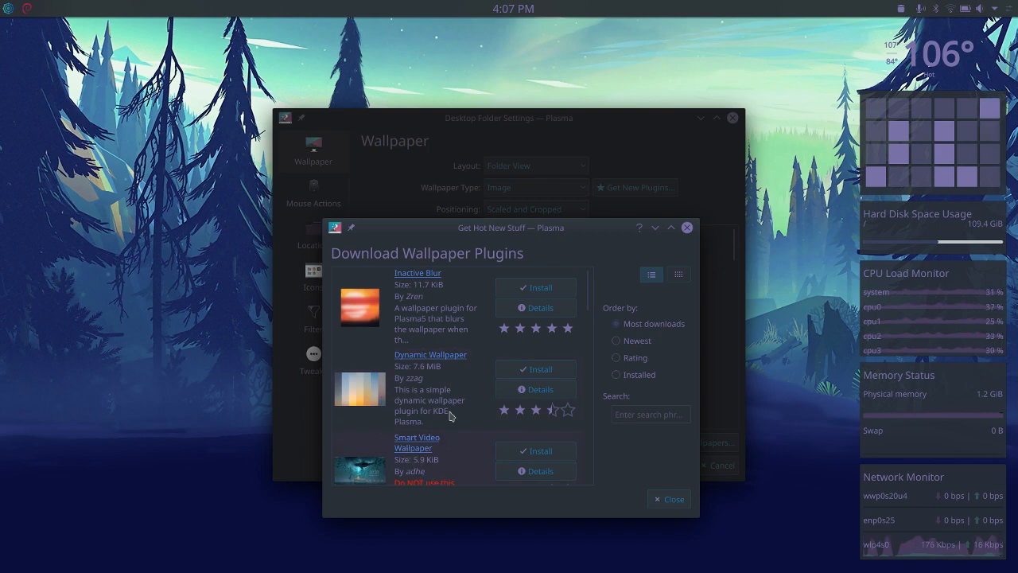
drag(592, 306, 589, 340)
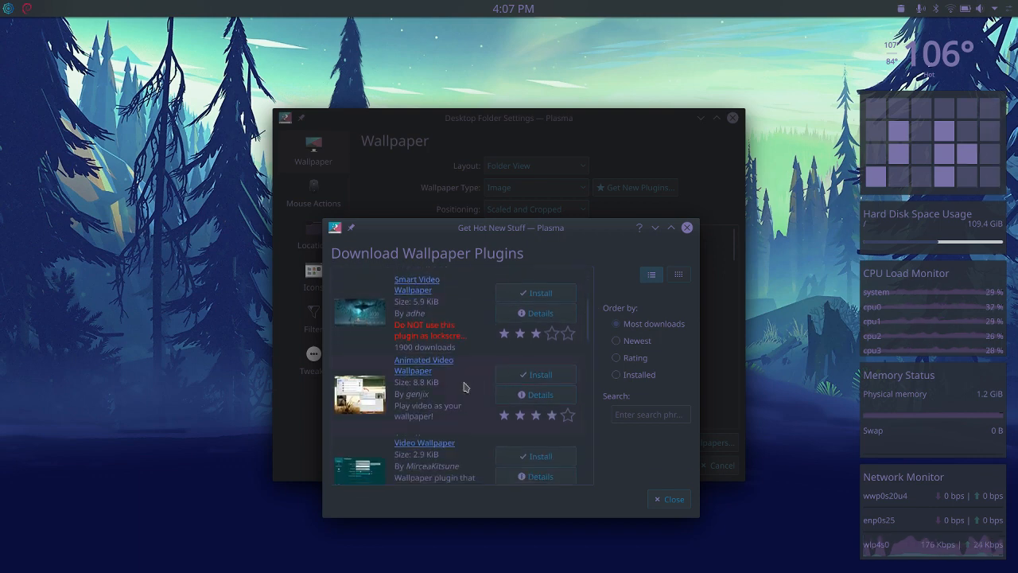
click(670, 499)
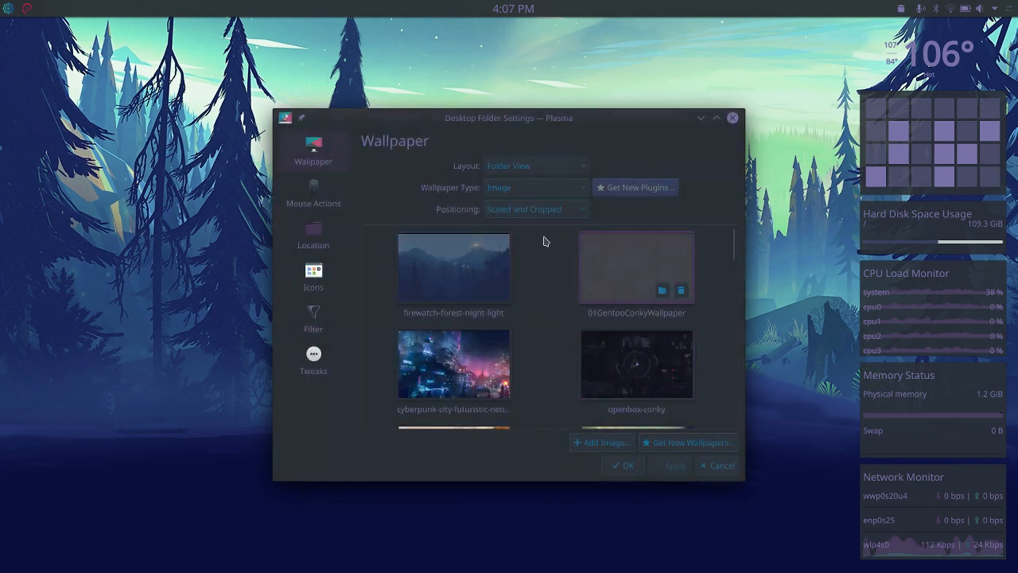
- Set the wallpaper type to Video and use _ (1).mp4 from the Video Wallpapers folder as the desktop background
click(536, 195)
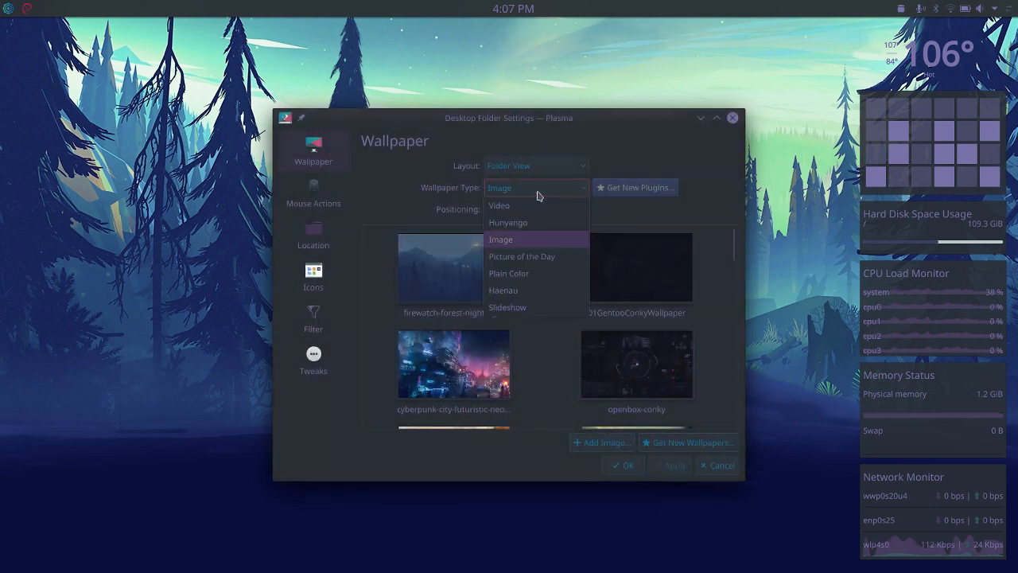
click(499, 206)
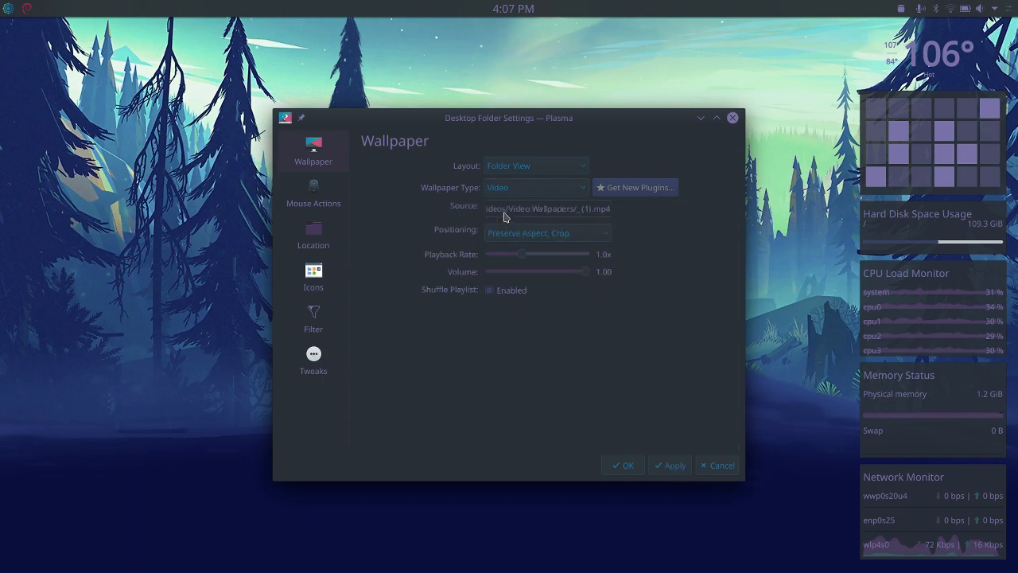
click(525, 210)
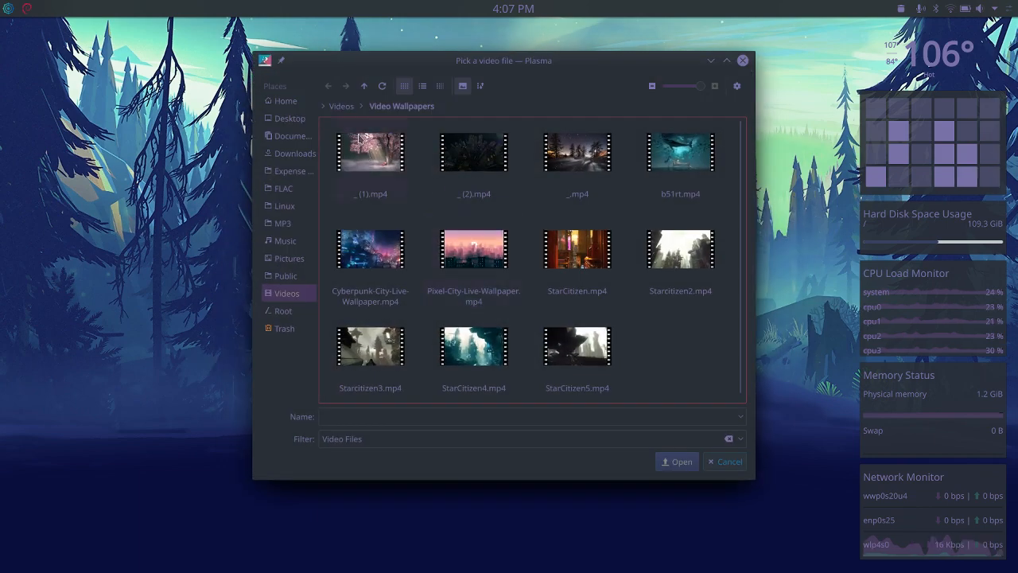
click(370, 156)
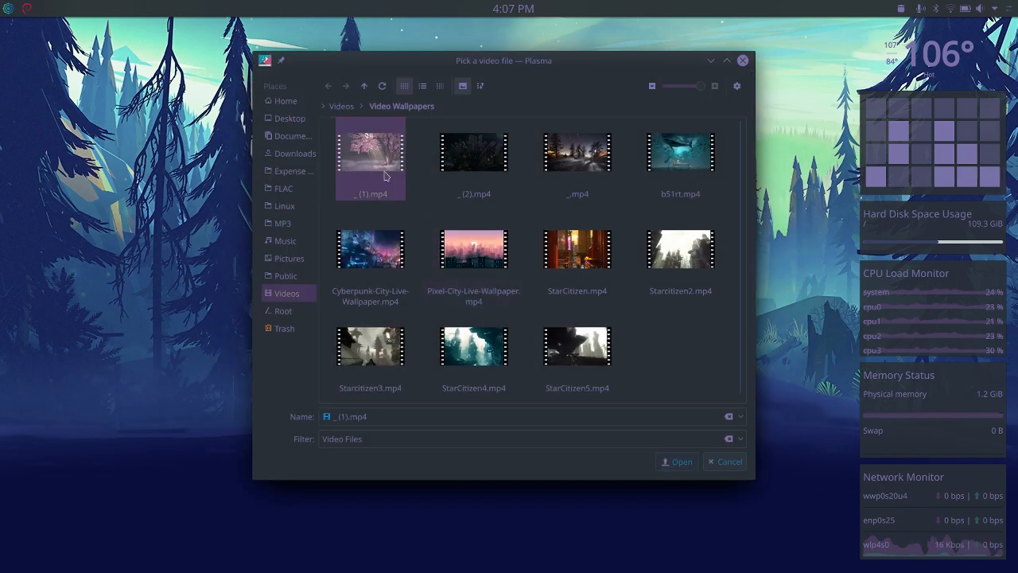
click(676, 461)
click(608, 465)
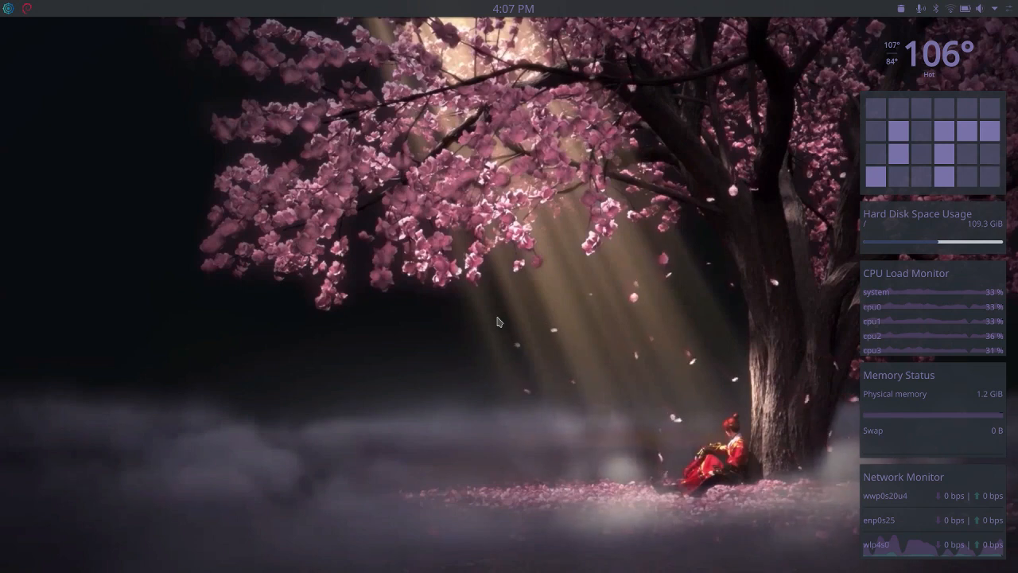
- Change the desktop's video wallpaper source to StarCitizen4.mp4 and apply it
right_click(511, 294)
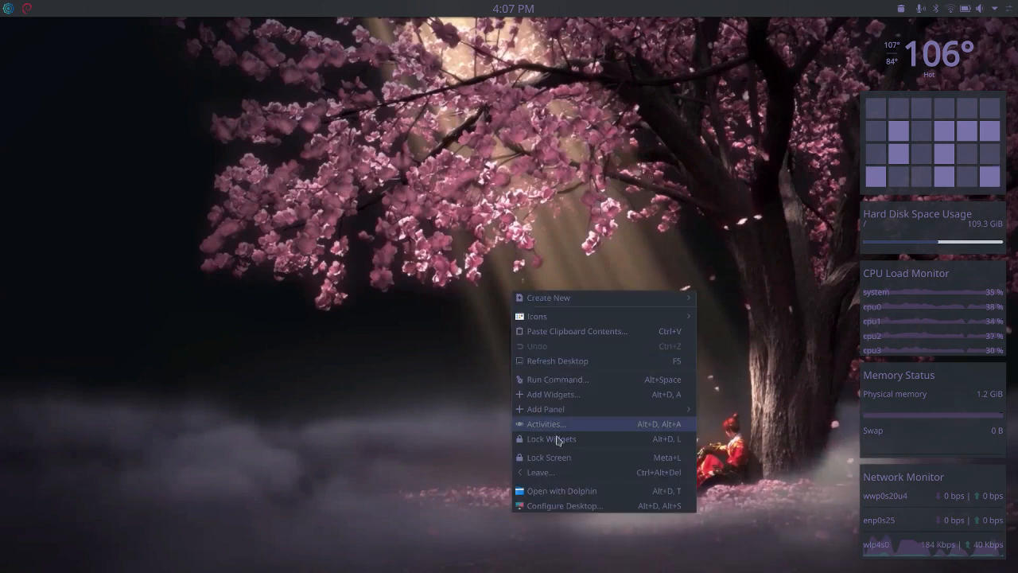
click(552, 509)
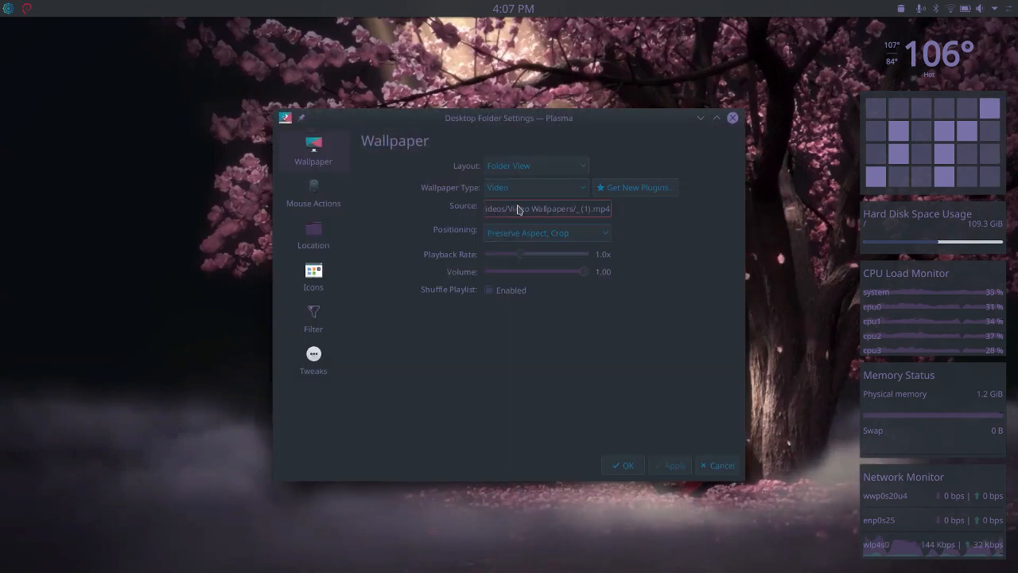
click(574, 211)
click(474, 346)
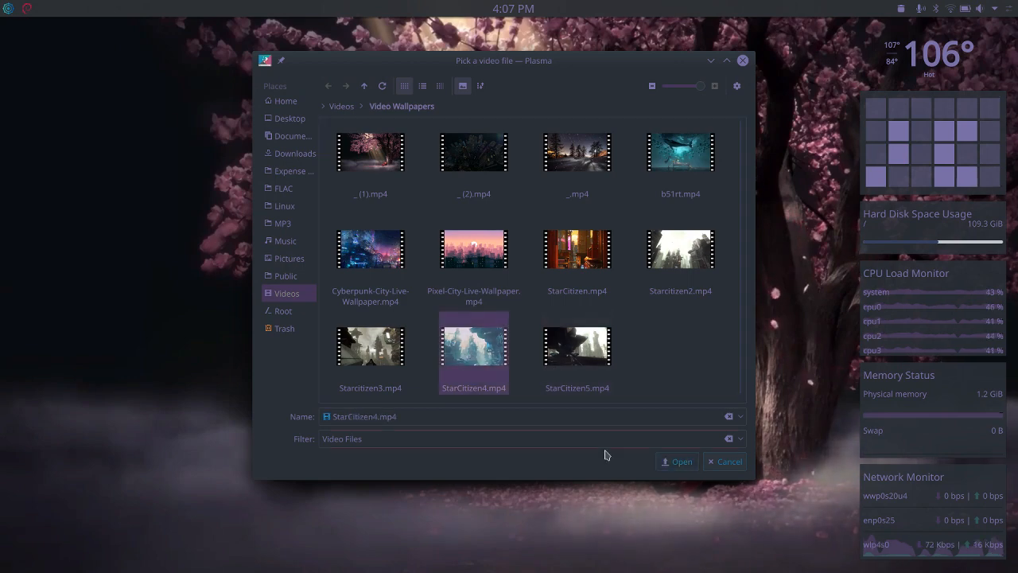
click(675, 461)
click(670, 465)
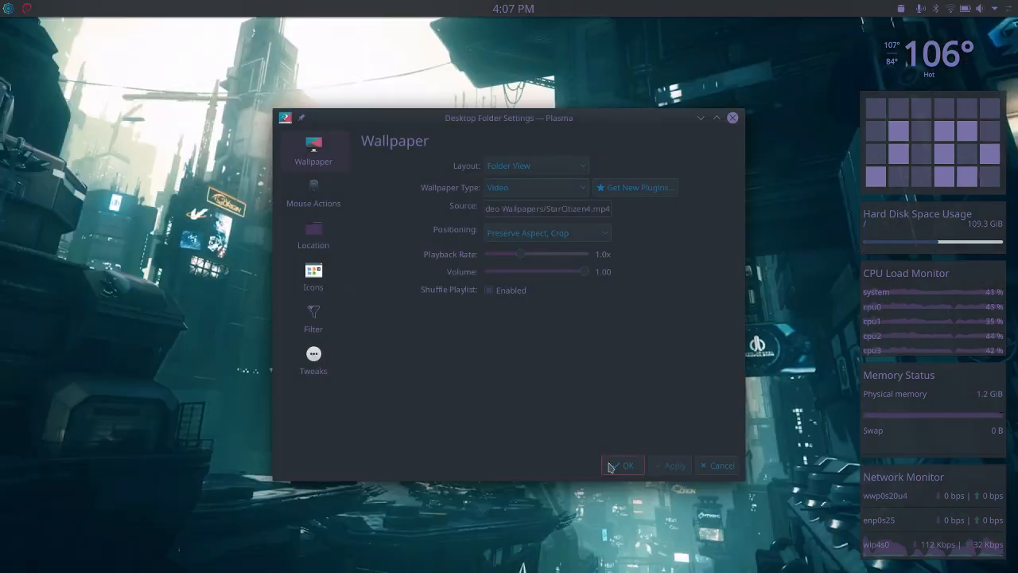
click(620, 465)
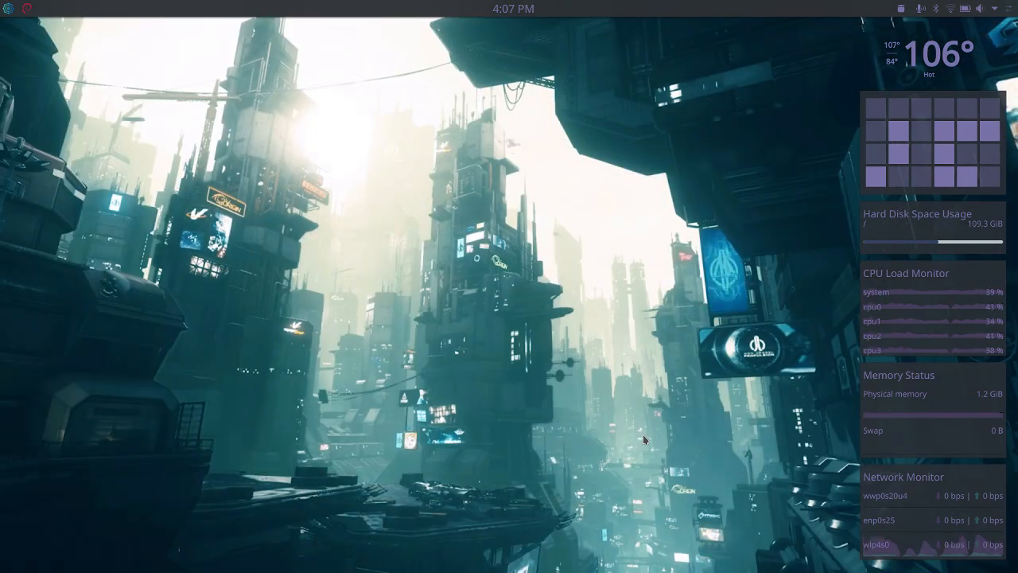
- Change the desktop's video wallpaper source to b51rt.mp4 from the Video Wallpapers folder and apply it
right_click(623, 281)
click(673, 493)
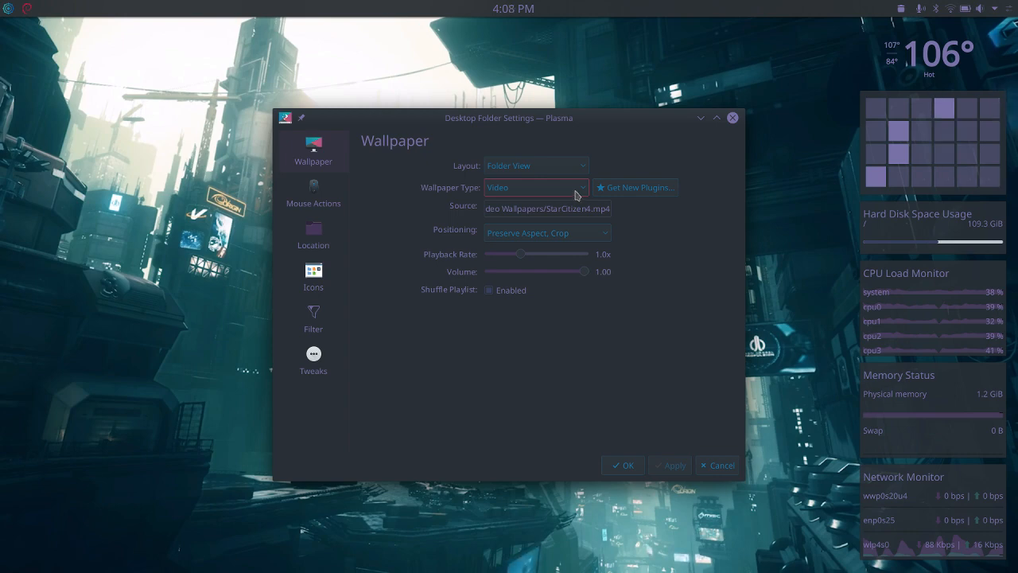
click(572, 208)
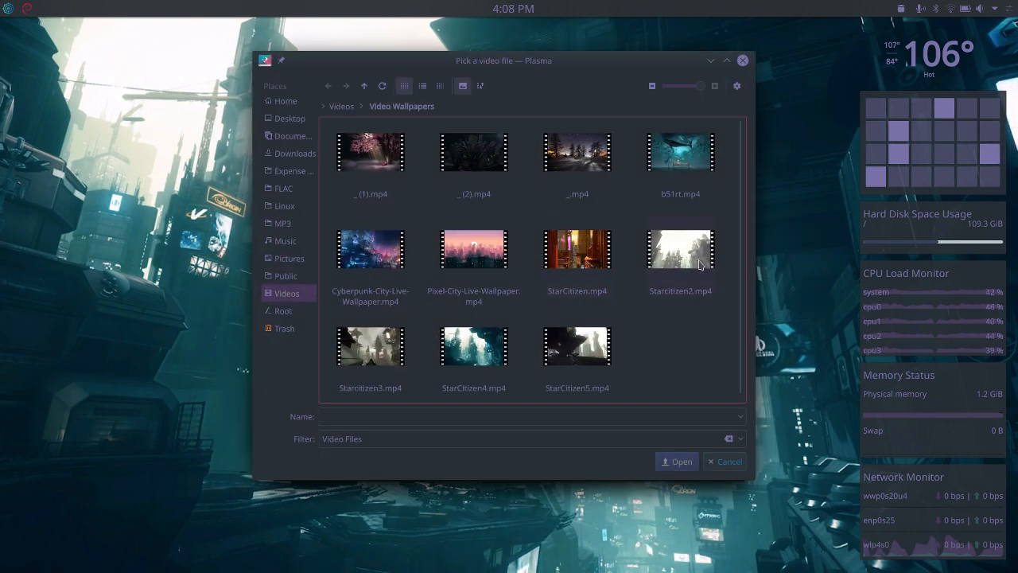
click(677, 183)
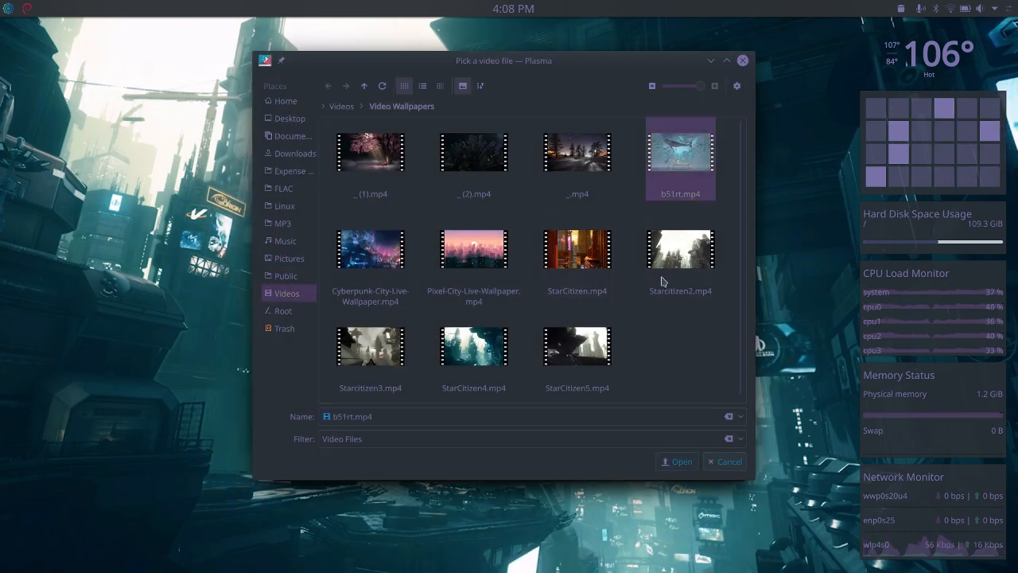
click(679, 462)
click(666, 466)
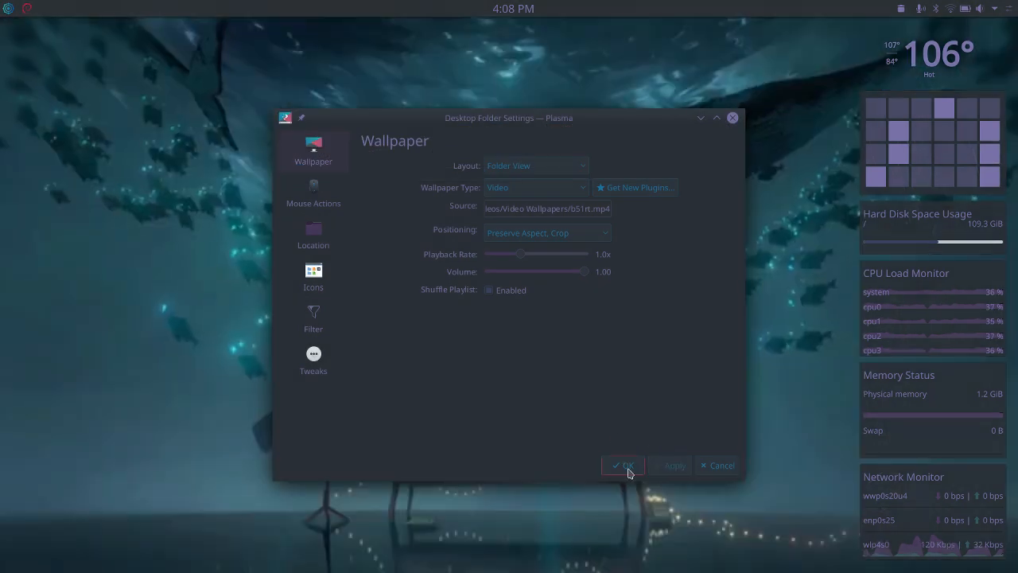
click(624, 466)
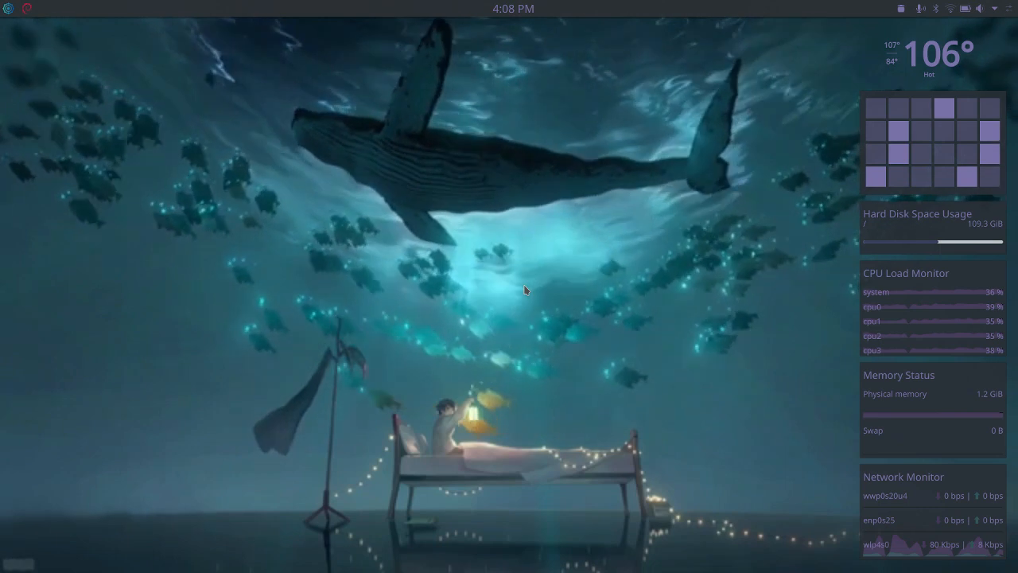
- Set the desktop's video wallpaper source to _ (1).mp4 and accept the desktop settings
right_click(525, 290)
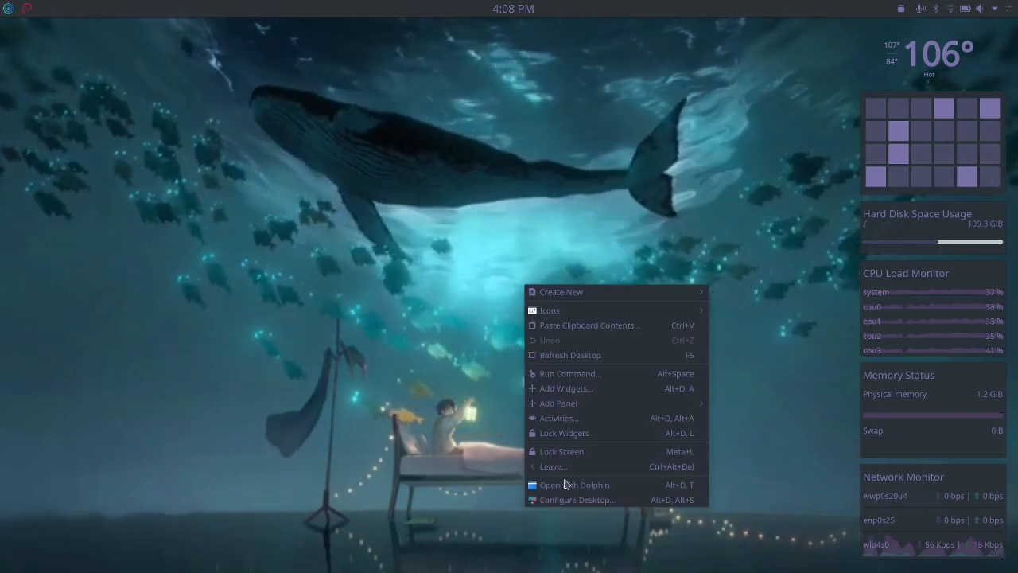
click(569, 499)
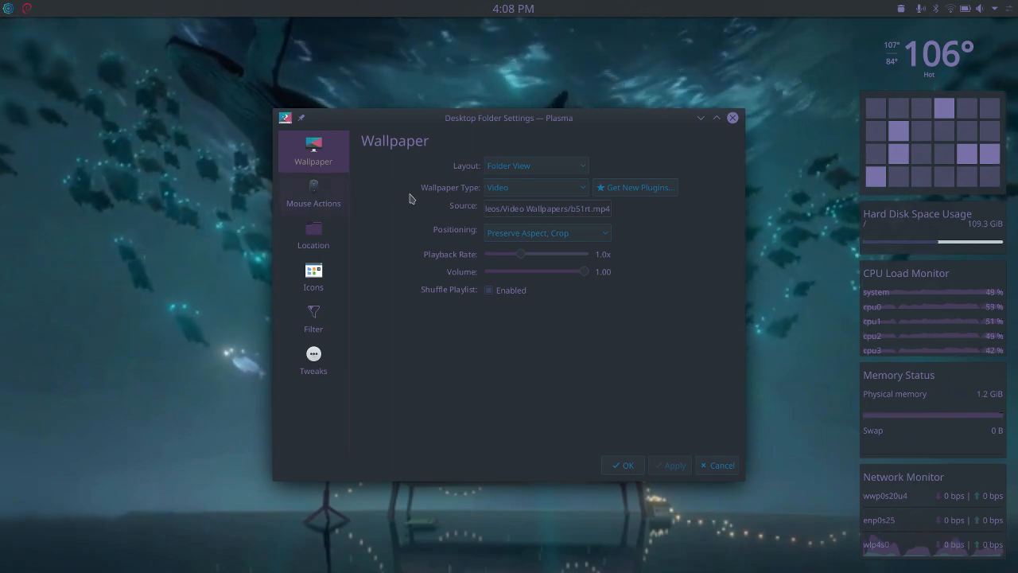
click(517, 209)
click(371, 157)
click(674, 461)
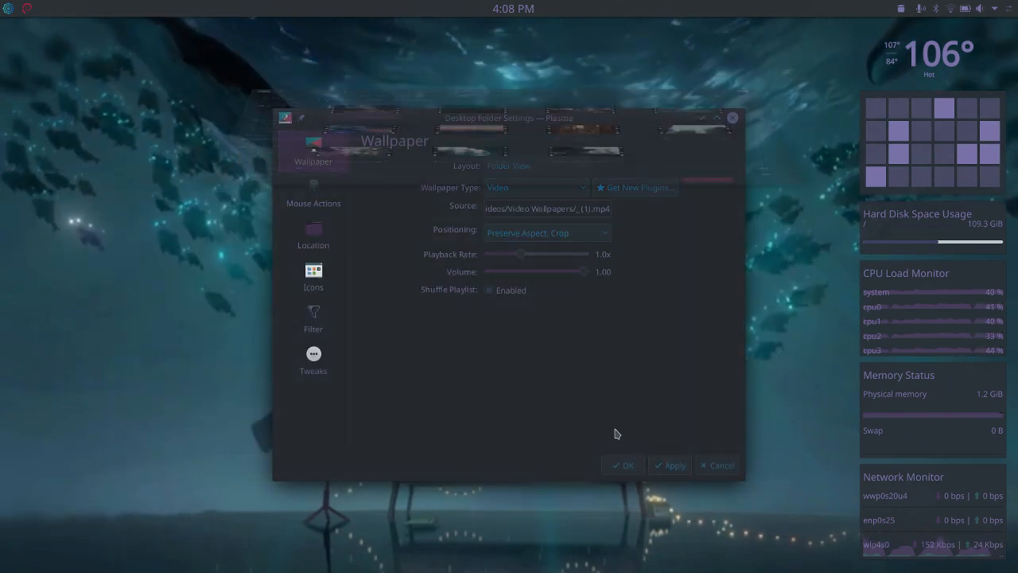
click(618, 463)
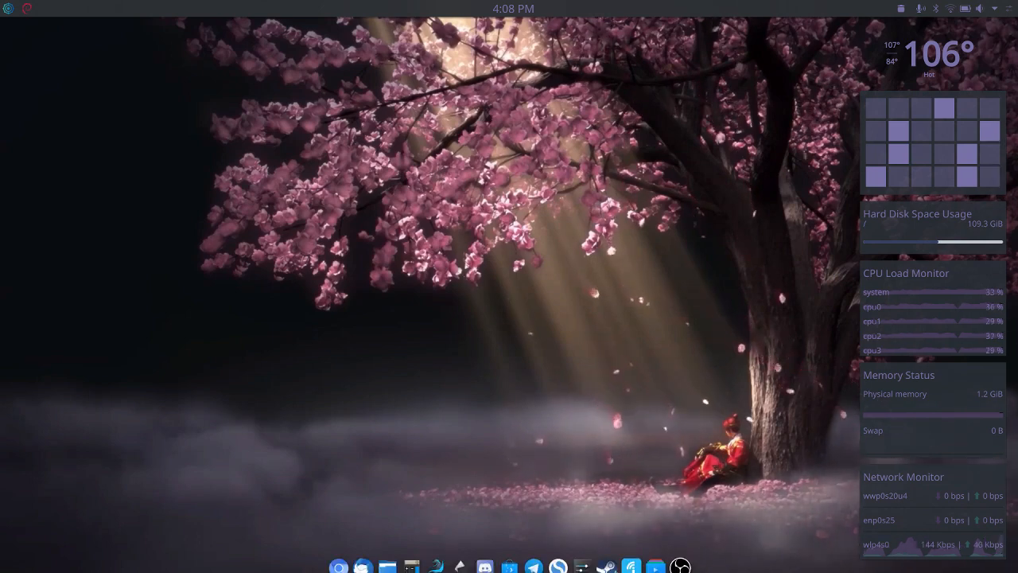
- Open the Desktop Effects in System Settings and examine the Glide window open/close animation's duration, rotation and distance options
click(581, 556)
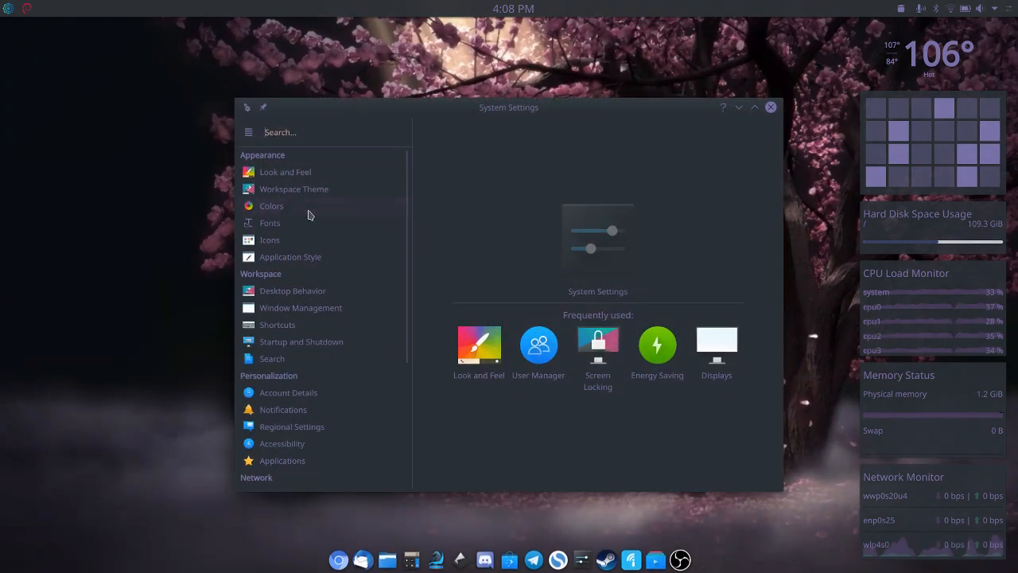
click(279, 289)
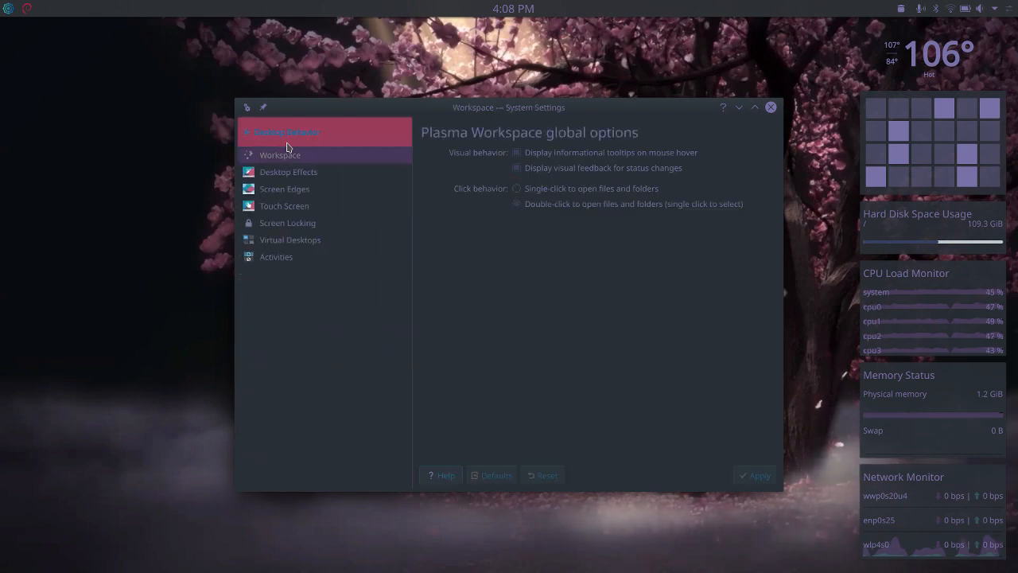
click(283, 171)
drag(770, 212, 779, 435)
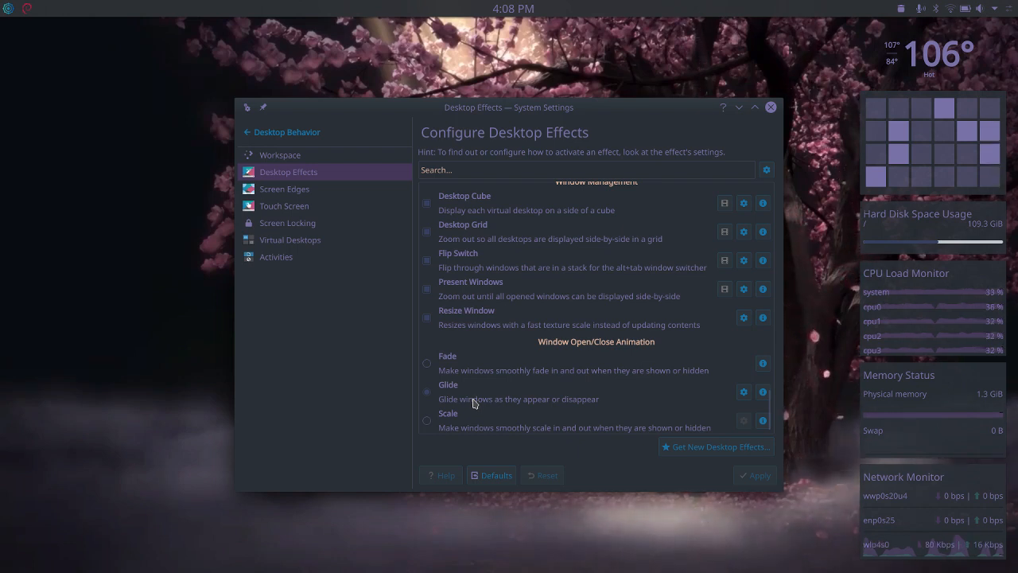
click(743, 393)
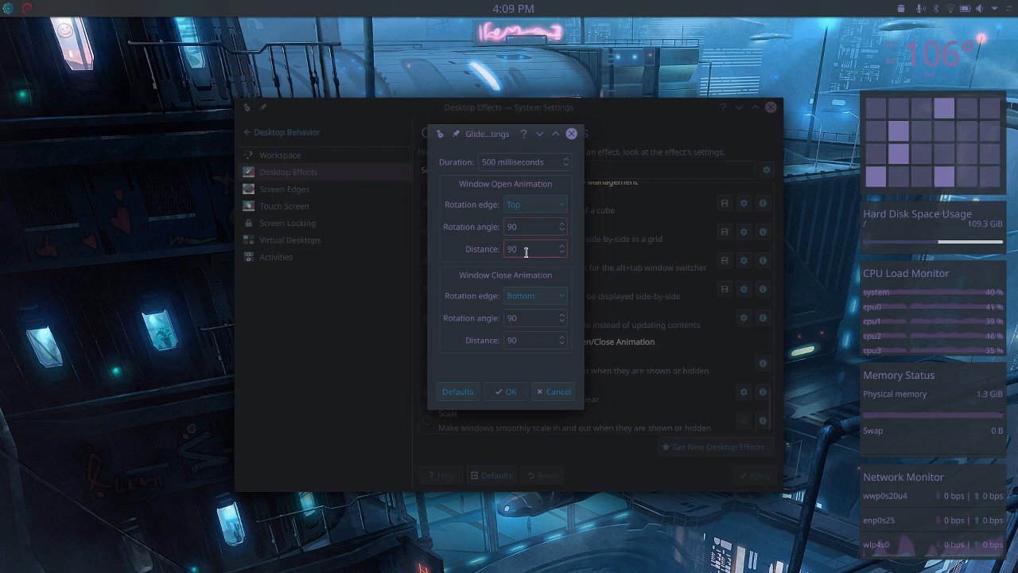
click(498, 393)
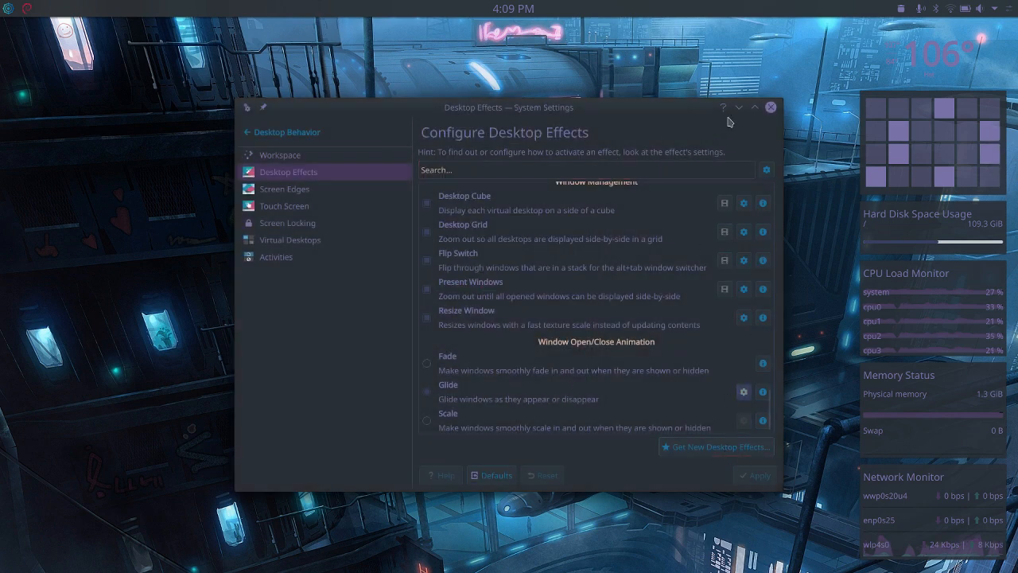
click(770, 108)
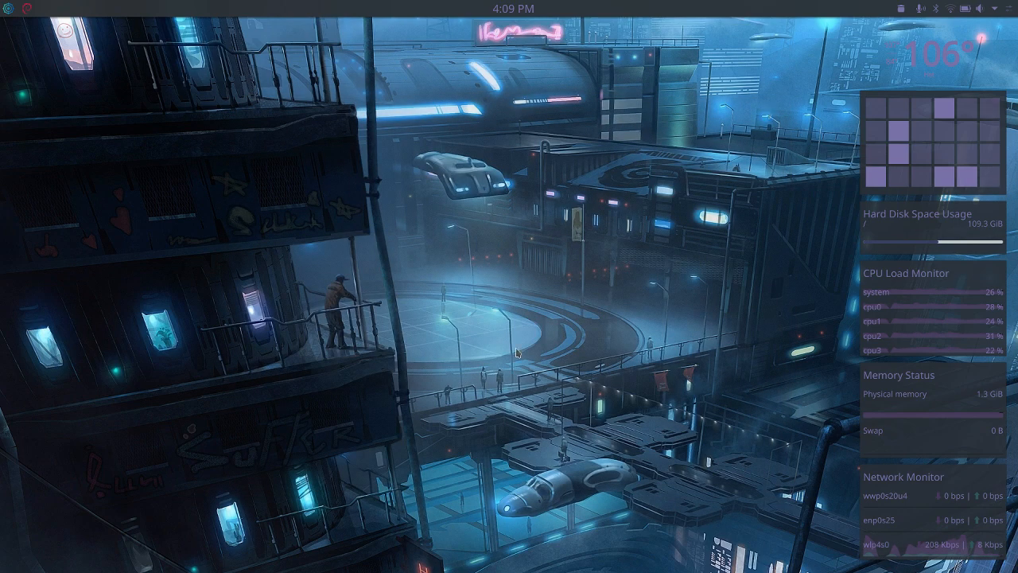
- In the Desktop Effects settings, set Glide's rotation edge to Right for window opening and Left for window closing
mouse_move(684, 566)
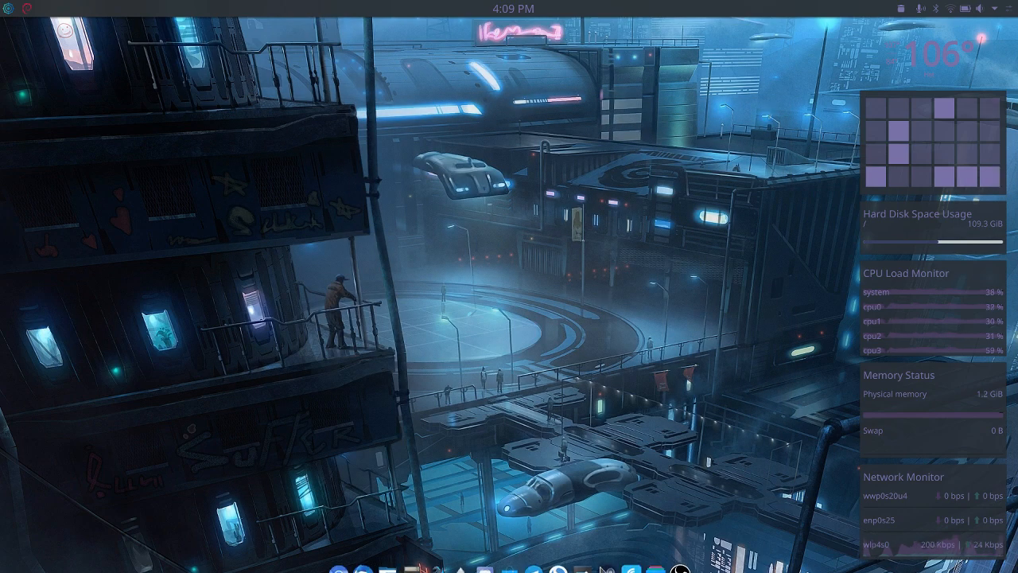
click(582, 547)
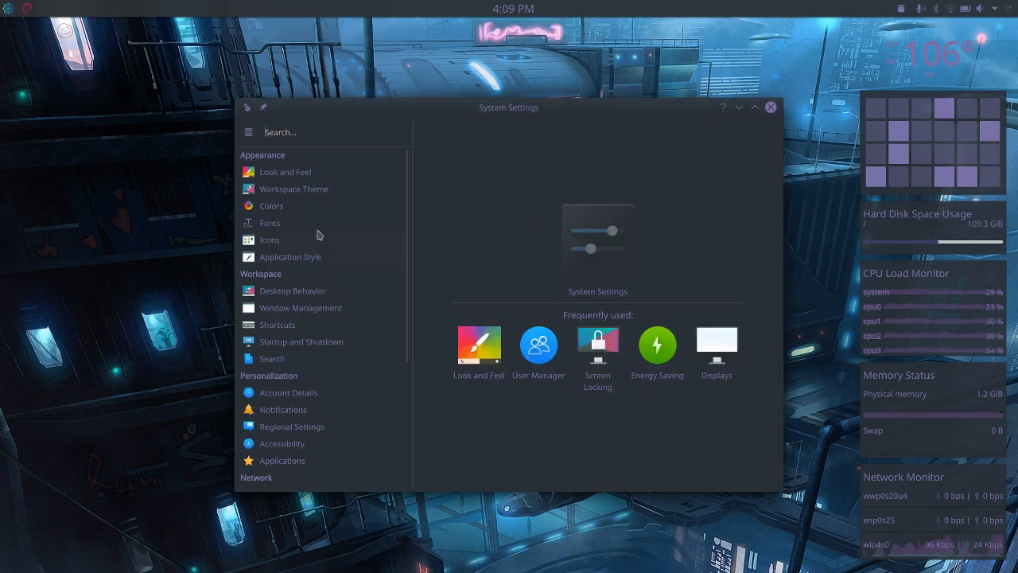
click(293, 288)
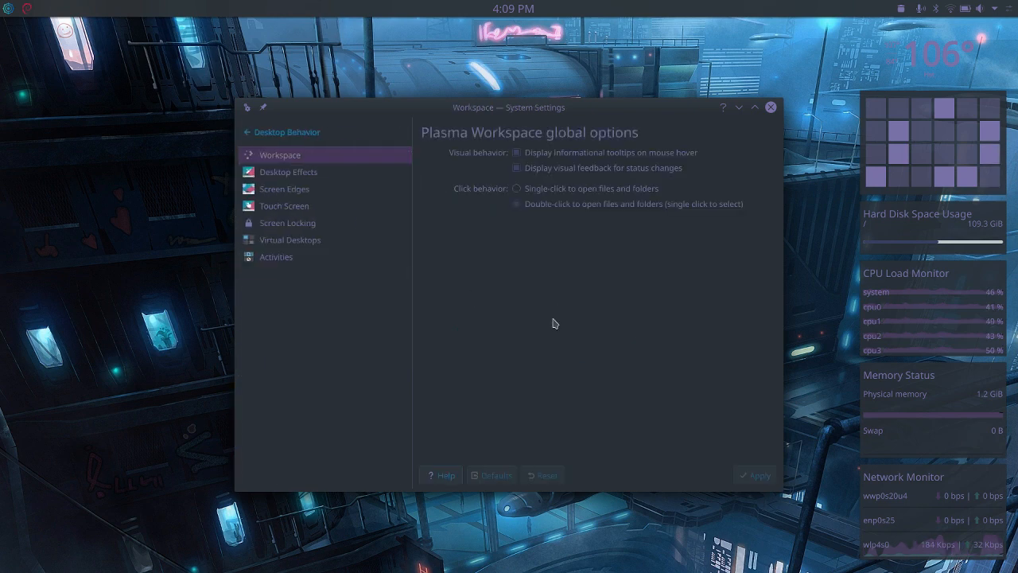
click(271, 174)
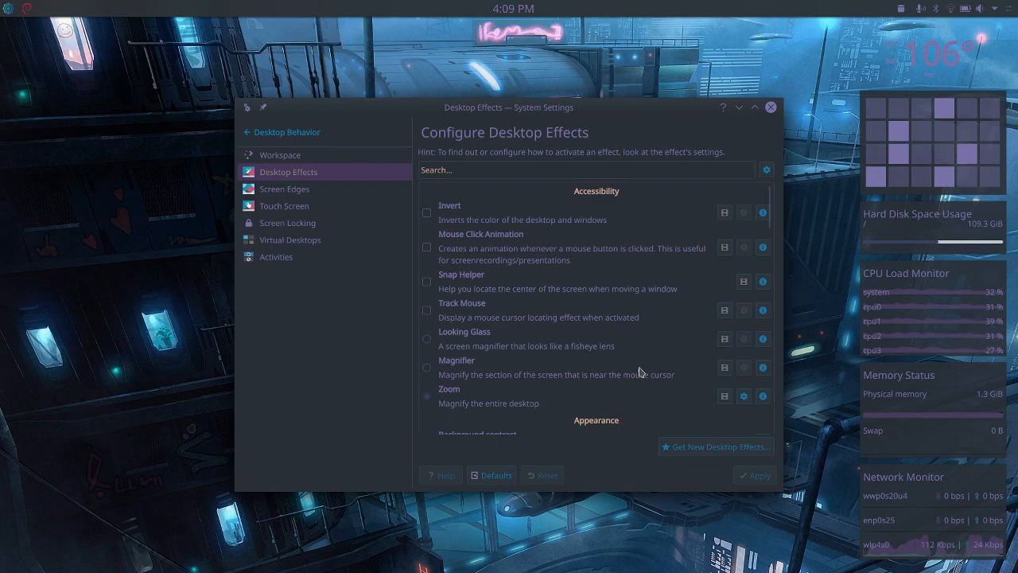
scroll(637, 368, down, 10)
scroll(552, 384, down, 12)
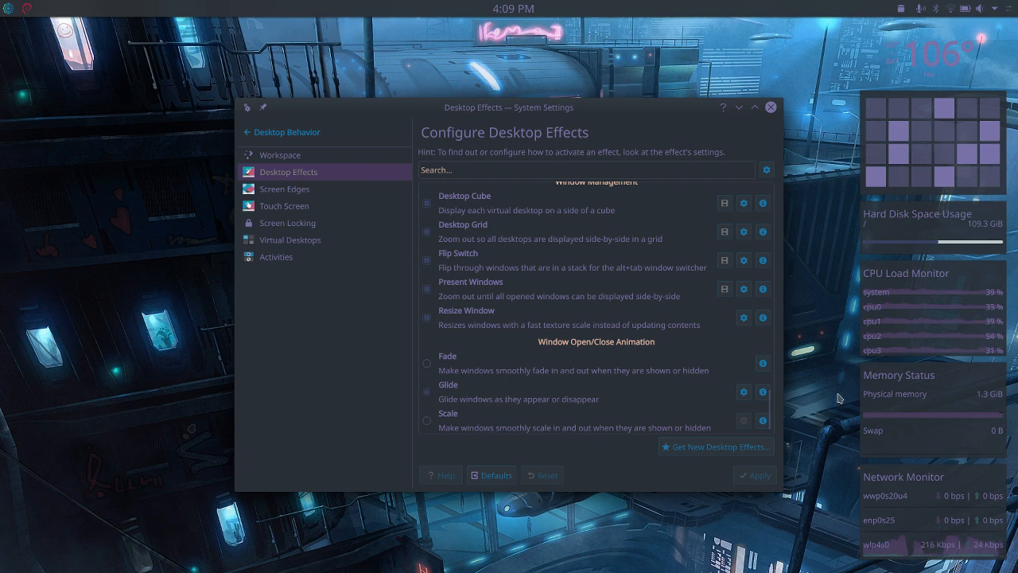
click(743, 392)
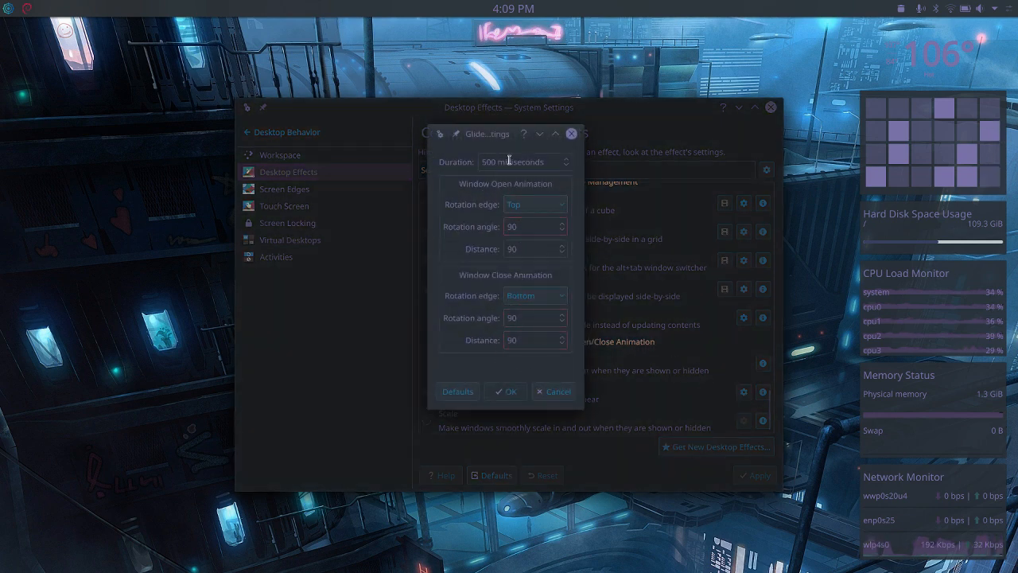
click(552, 208)
click(531, 238)
click(535, 296)
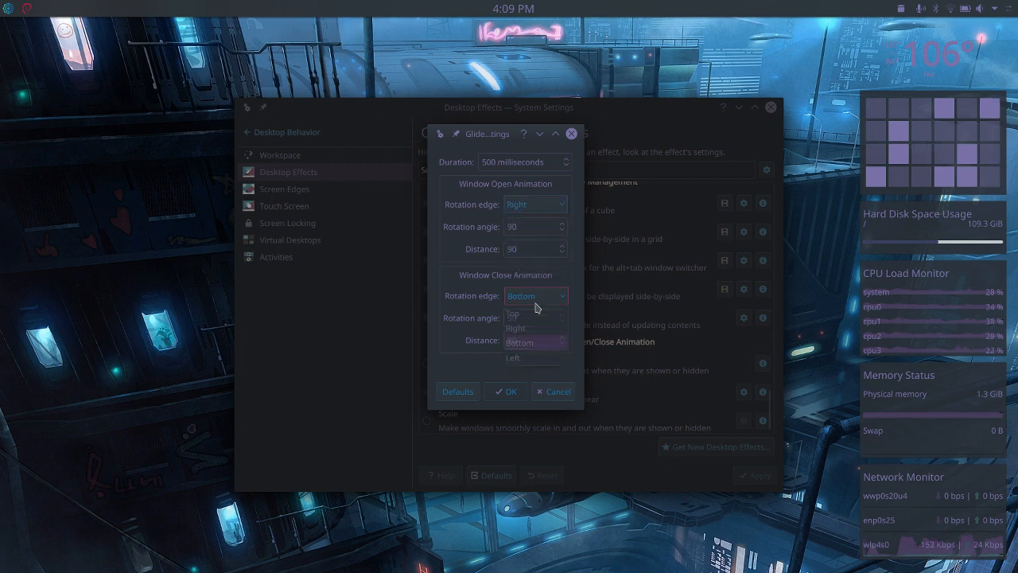
click(518, 357)
click(507, 393)
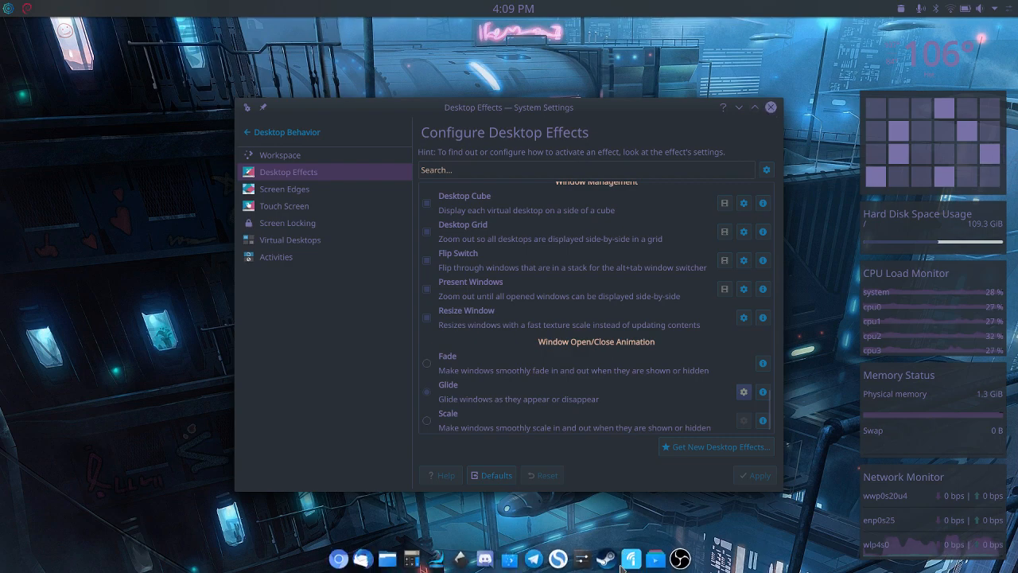
- Preview the Glide animation by opening KCalc, moving it onto the free desktop area and closing it
click(583, 550)
click(581, 551)
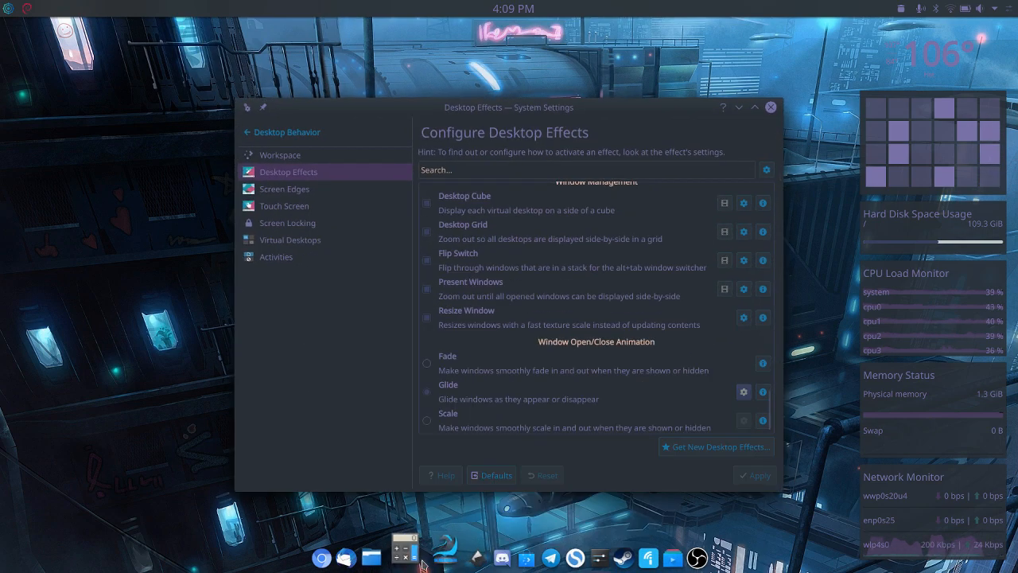
click(412, 553)
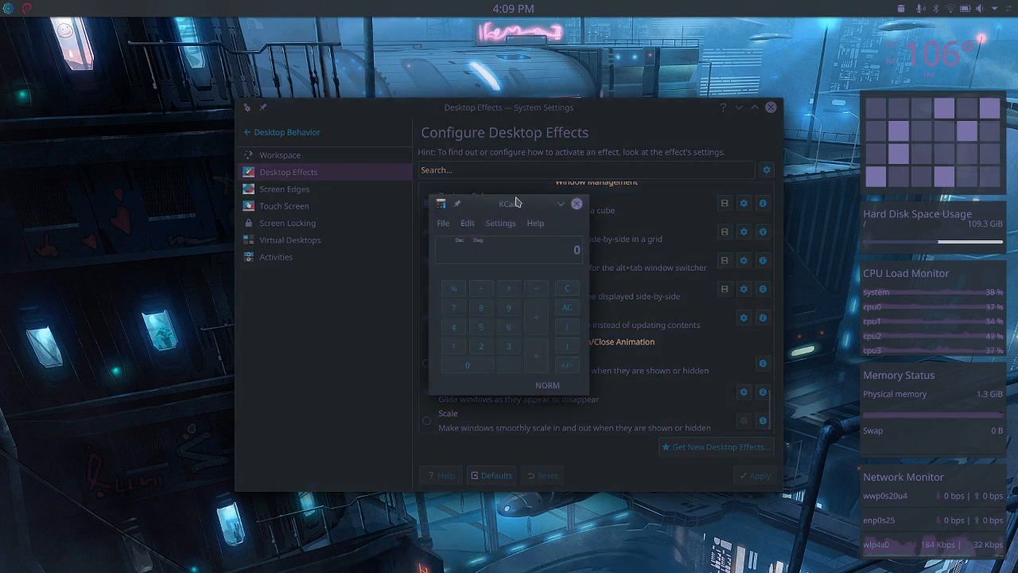
drag(515, 202, 132, 137)
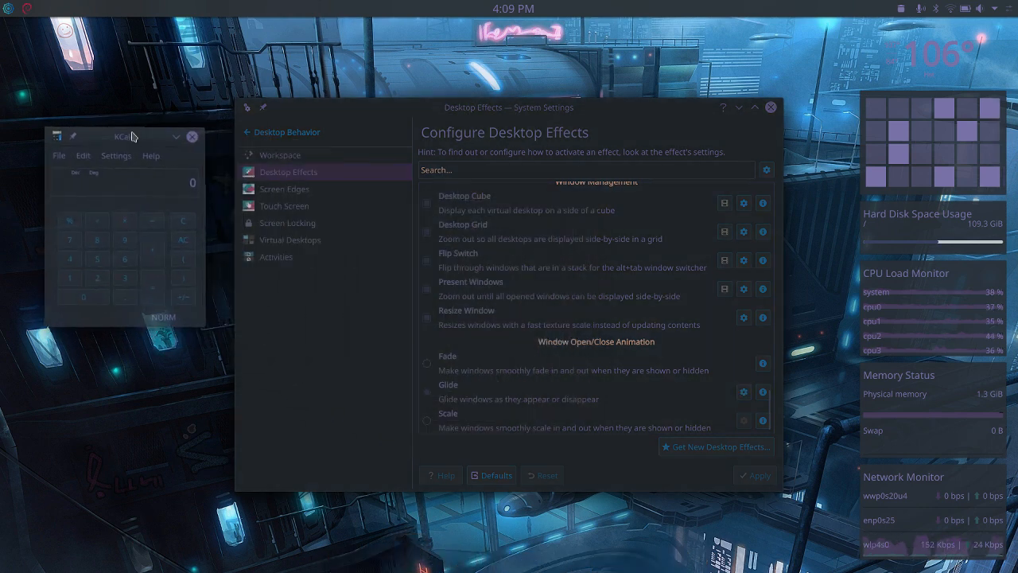
click(192, 138)
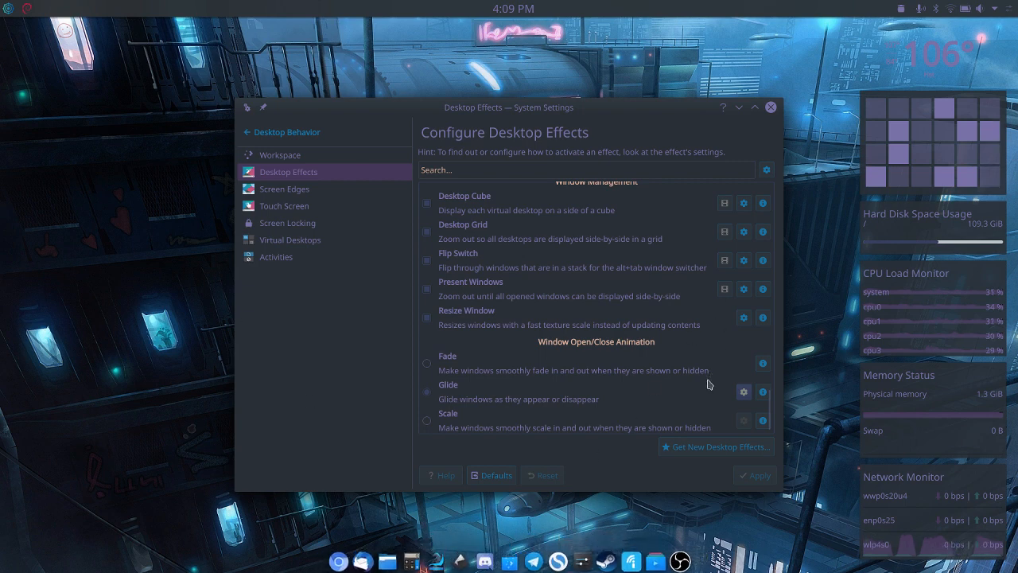
- Set Glide's window-open rotation edge to Top, choose a new window-close rotation edge and accept the effect settings
click(743, 391)
click(533, 205)
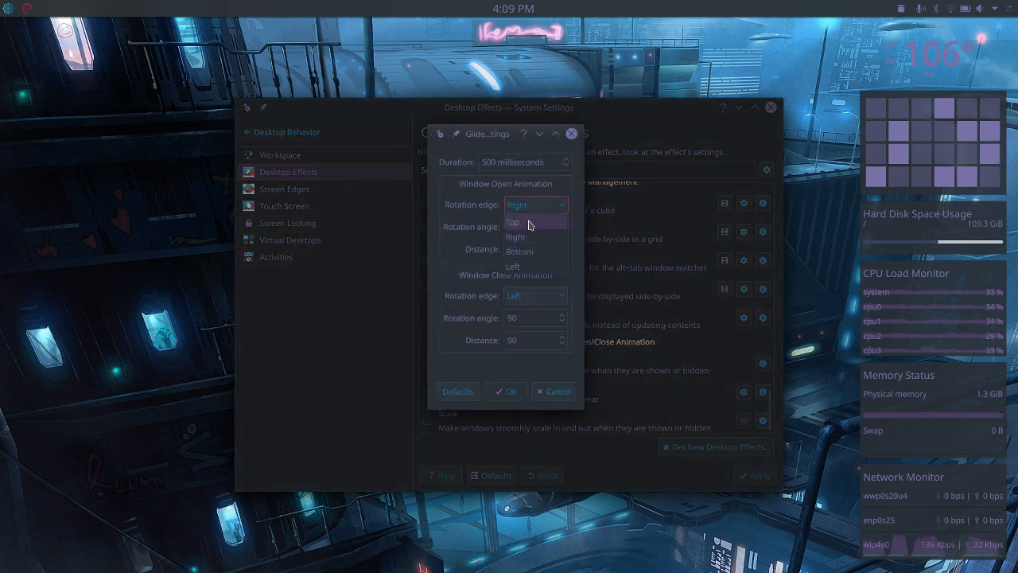
click(545, 296)
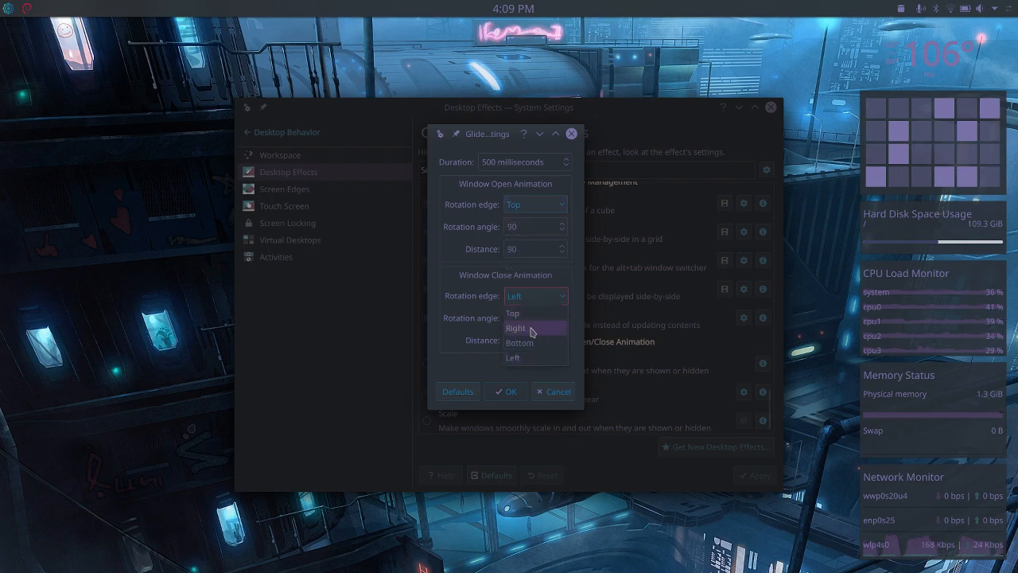
click(505, 394)
- Minimize and restore the System Settings window, and look through the application launcher's recent applications and documents
click(740, 111)
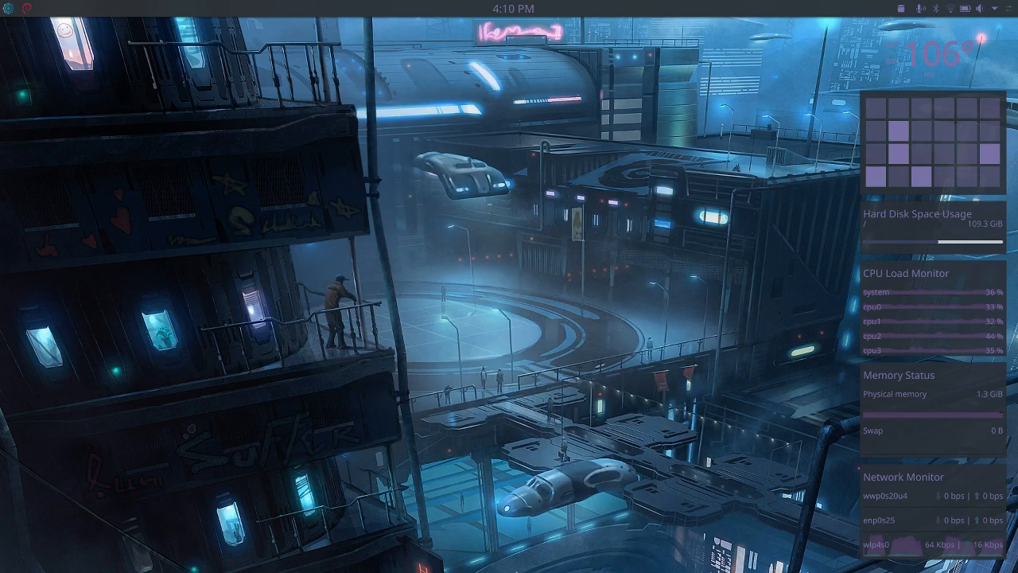
click(583, 554)
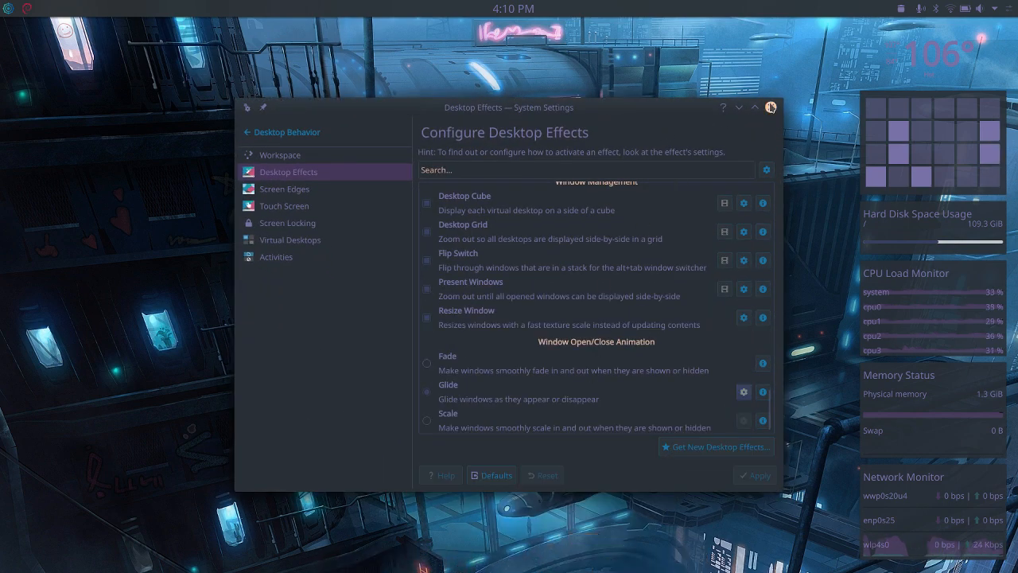
mouse_move(589, 569)
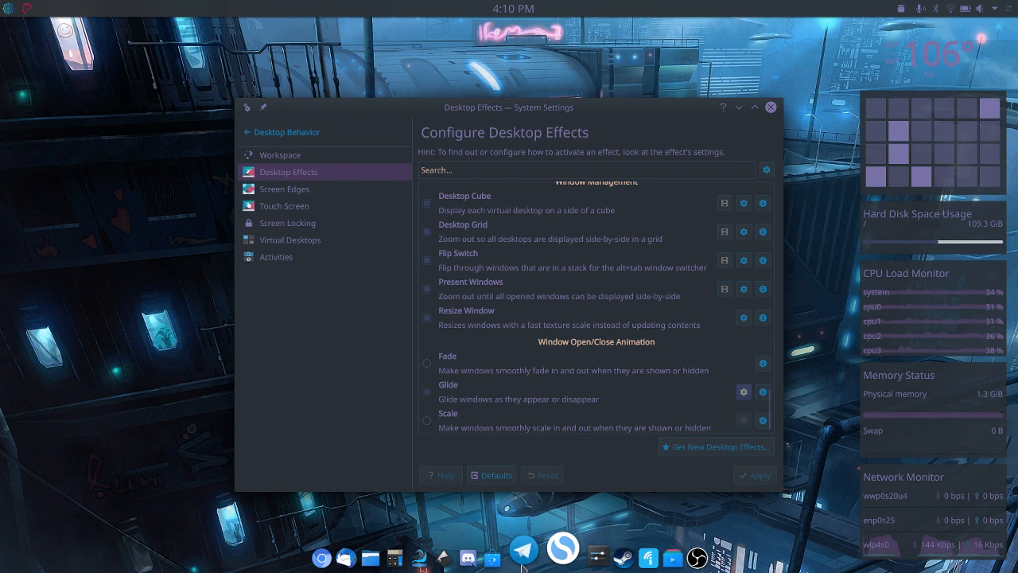
click(11, 13)
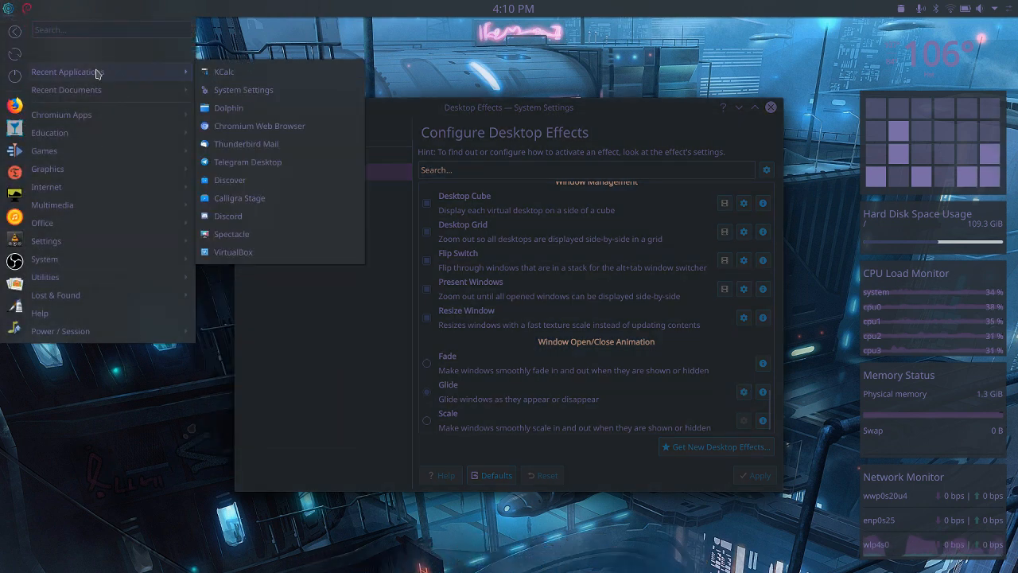
mouse_move(45, 158)
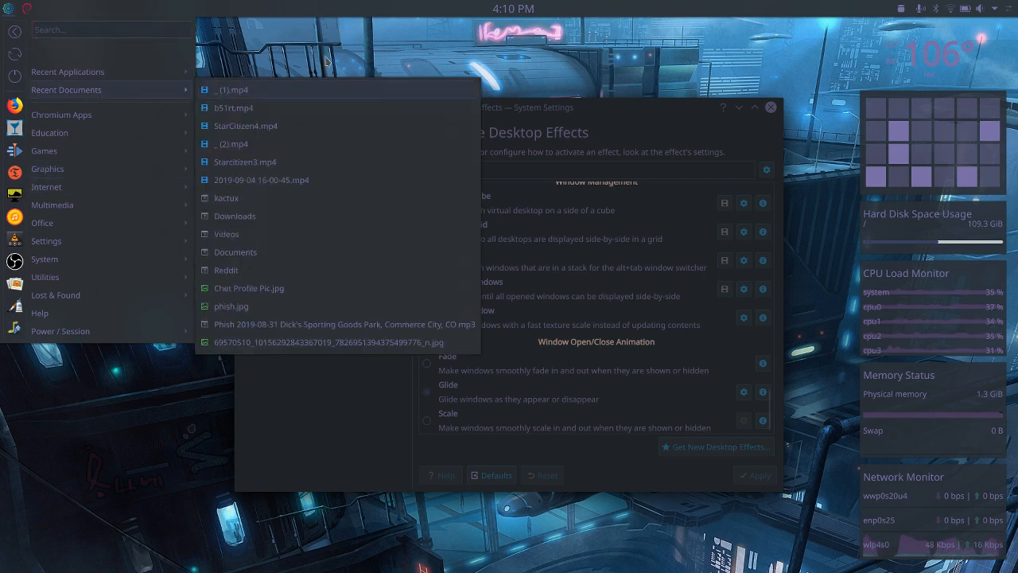
click(334, 41)
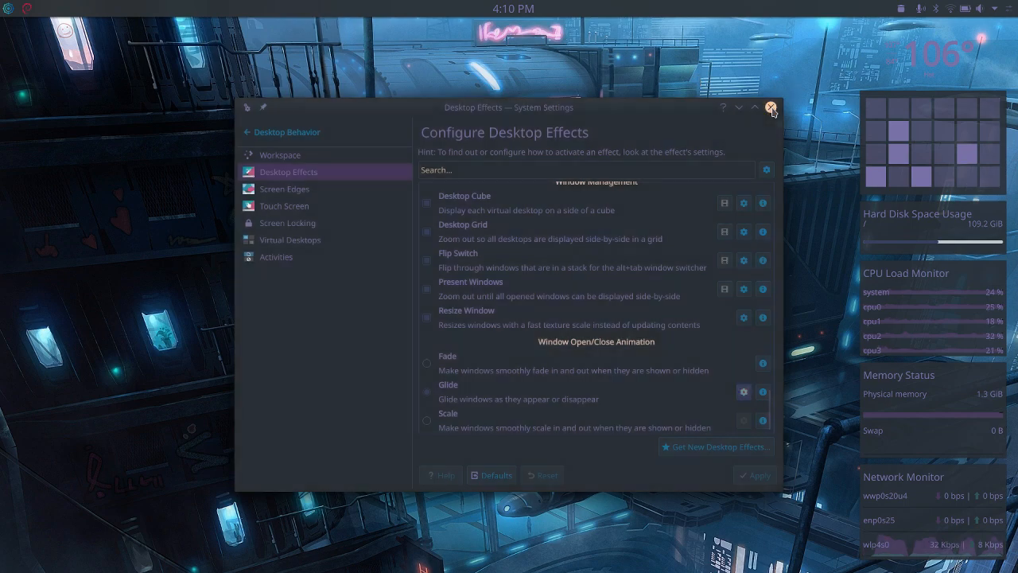
- Close System Settings and change the desktop's wallpaper type to Video in the Desktop Folder Settings
click(770, 108)
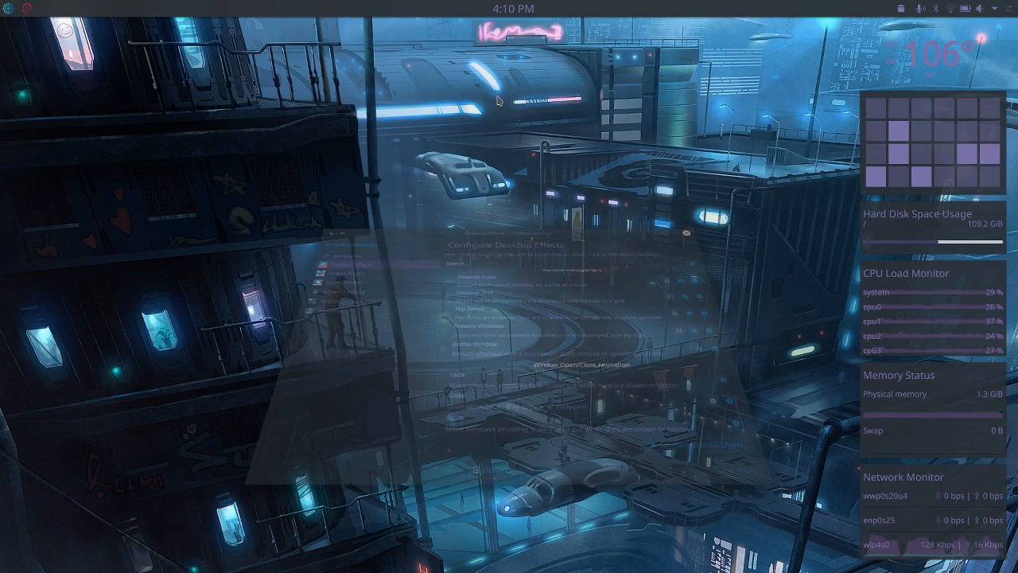
right_click(484, 98)
click(517, 314)
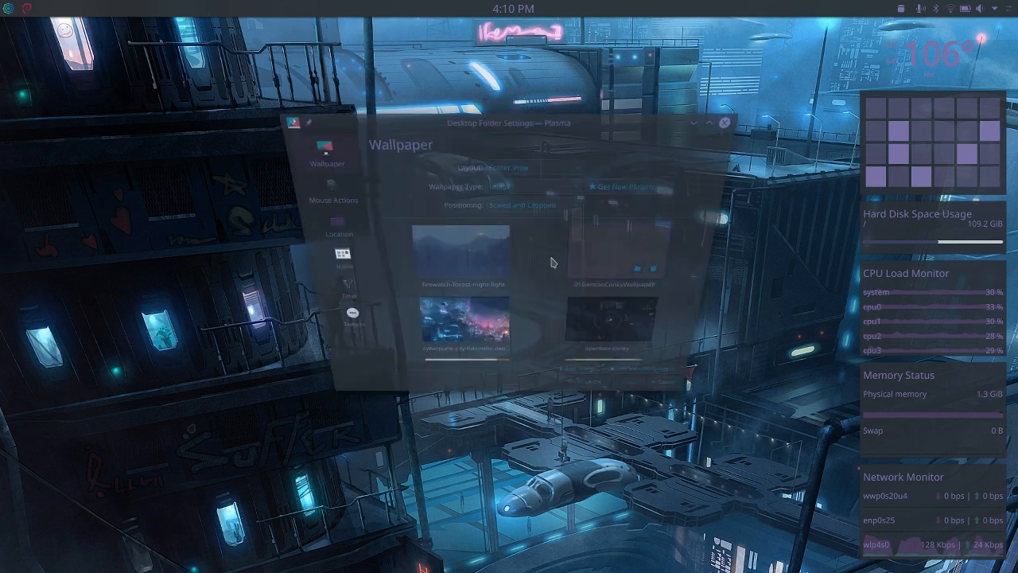
click(535, 189)
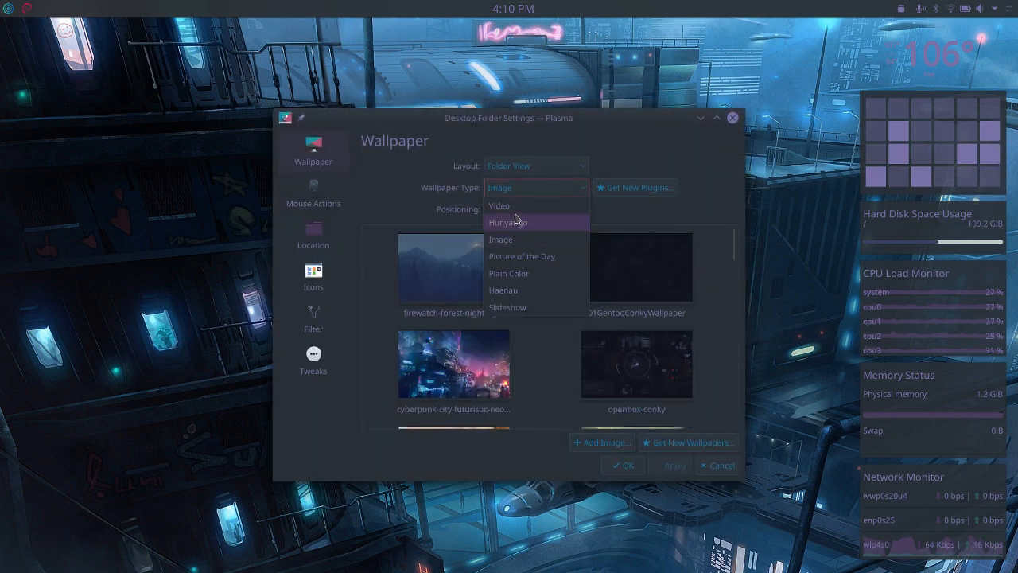
click(515, 205)
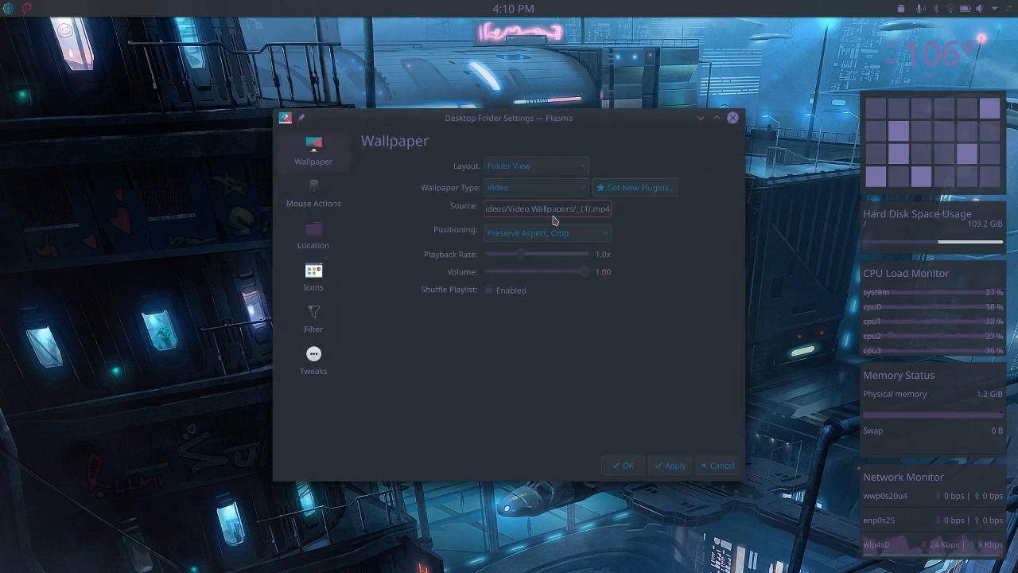
- Choose _ (1).mp4 from the Video Wallpapers folder as the wallpaper's video source and accept the wallpaper settings
click(555, 213)
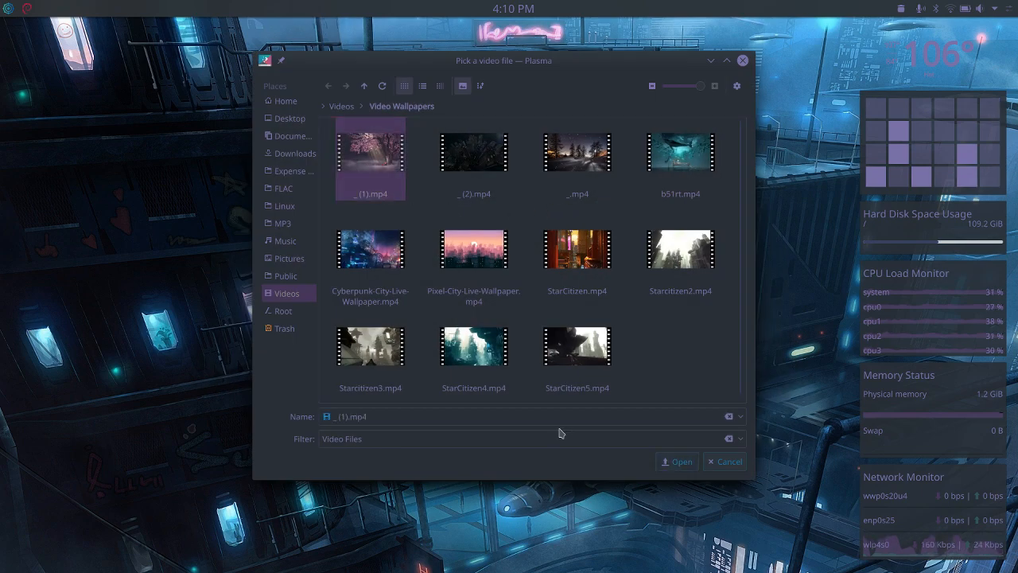
click(676, 462)
click(622, 465)
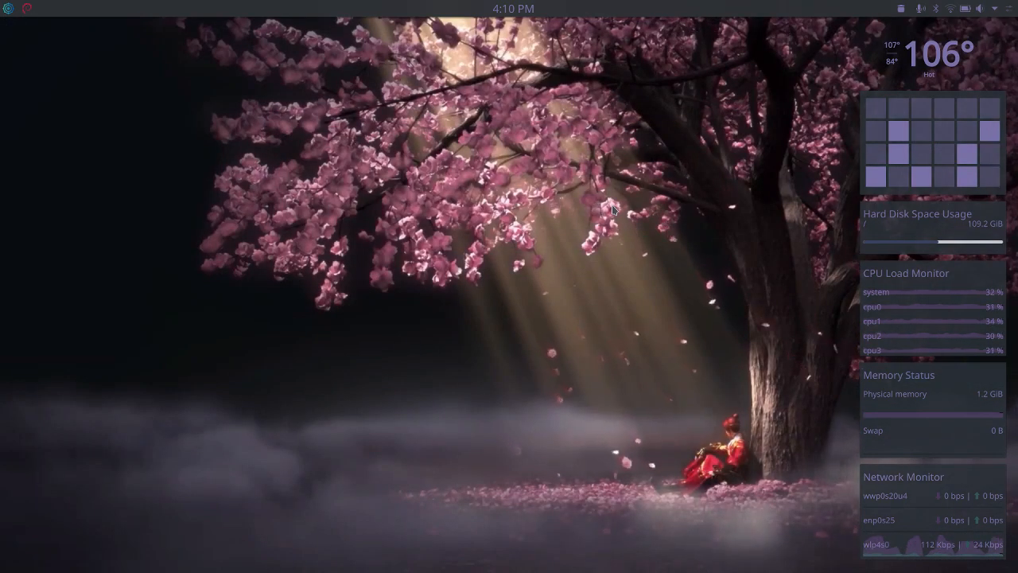
mouse_move(652, 569)
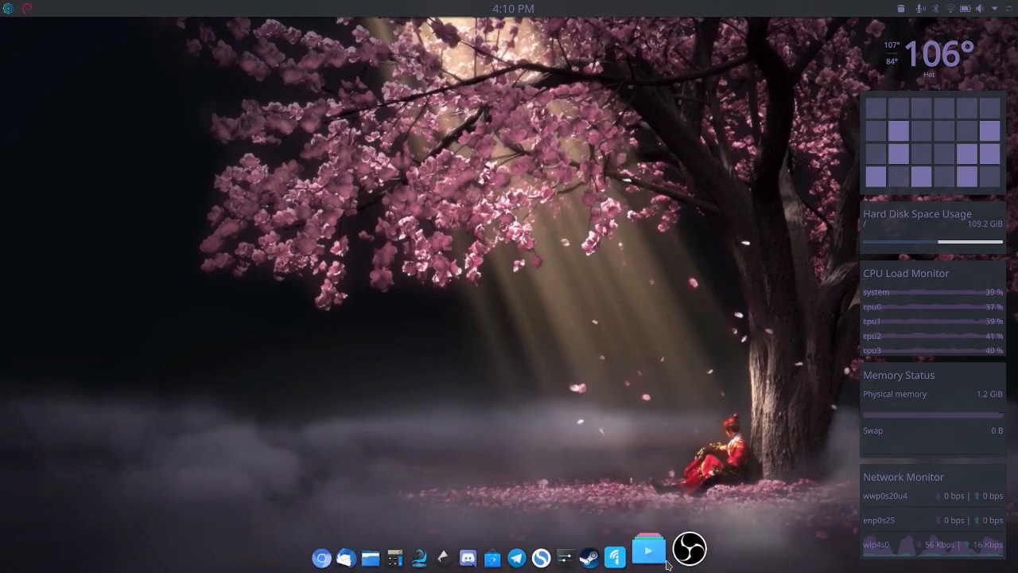